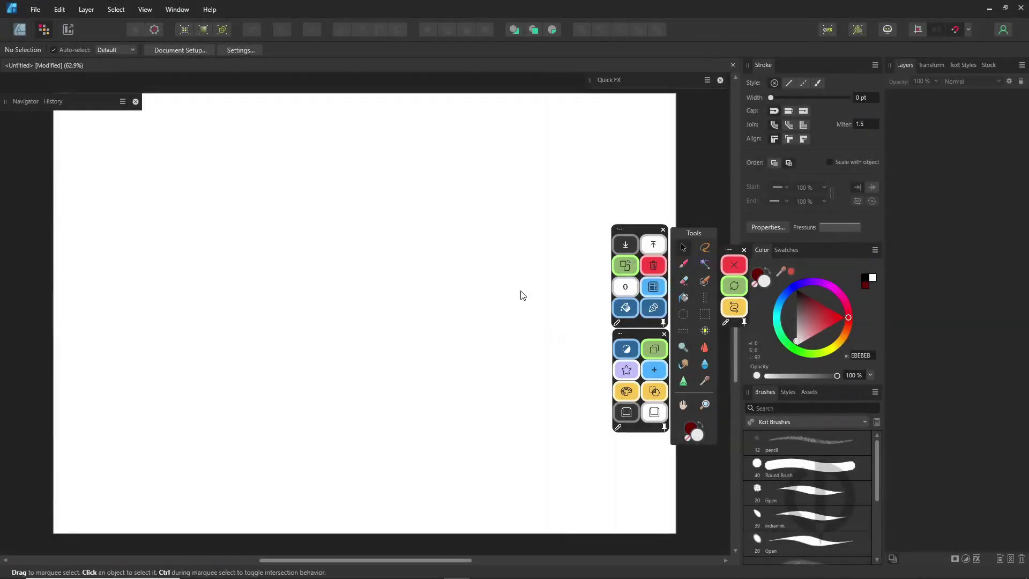
Set up the 12 px pencil brush in dark red 811818 with mirrored single-axis symmetry on a vertical line near the page centre
click(683, 265)
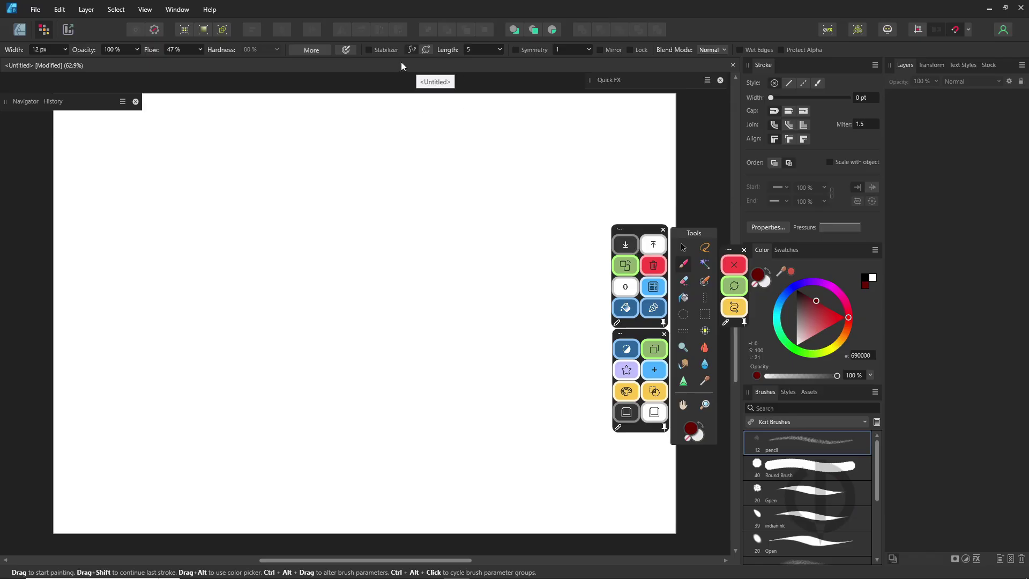
click(516, 50)
drag(415, 296, 372, 296)
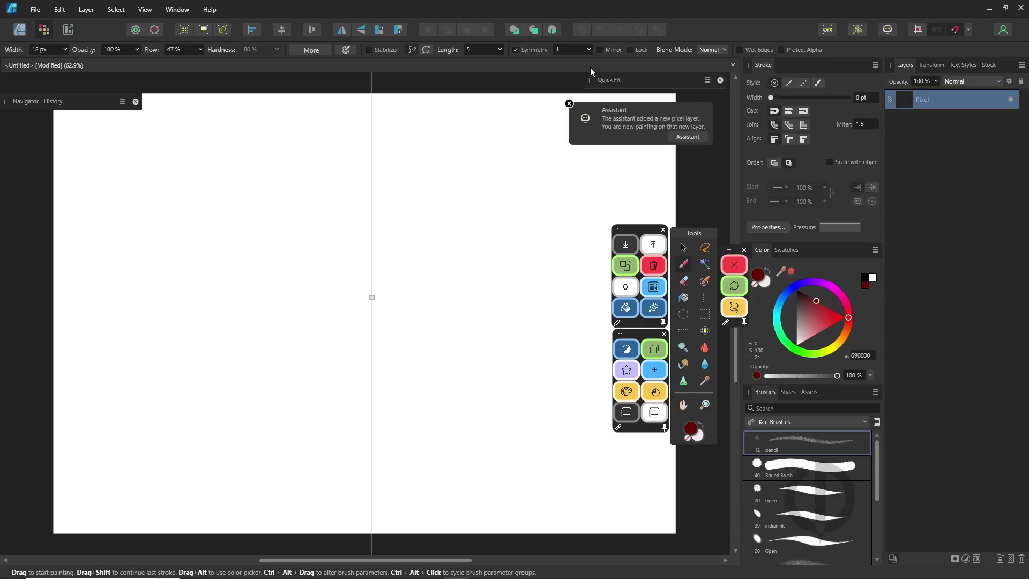
click(815, 307)
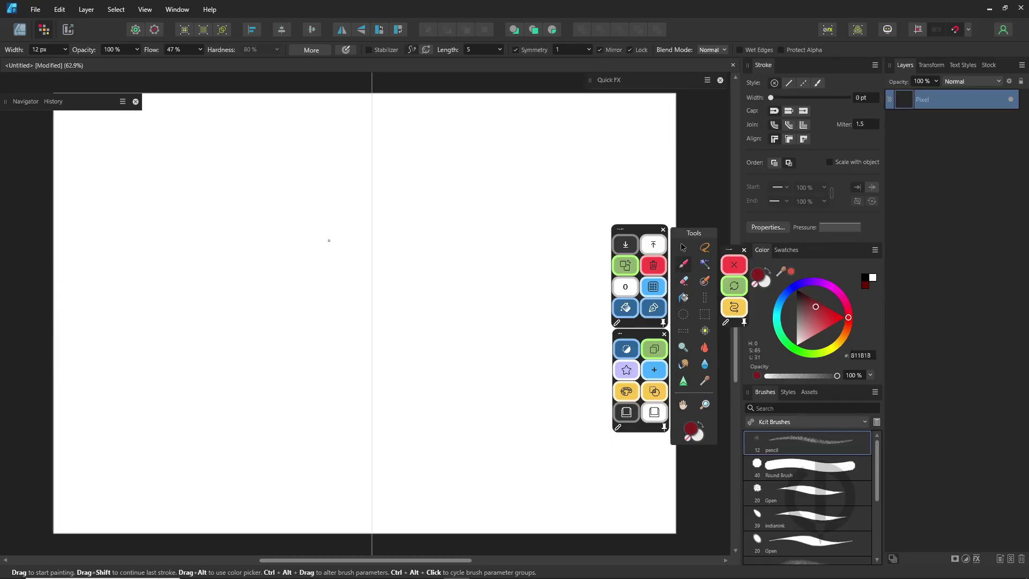
Sketch the dog's face symmetrically with round eyes, nose, head outline and rounded muzzle
drag(329, 240, 328, 237)
drag(373, 275, 391, 295)
mouse_move(372, 199)
mouse_down()
mouse_move(424, 195)
mouse_move(449, 261)
mouse_up()
mouse_move(316, 269)
mouse_down()
mouse_move(323, 316)
mouse_move(370, 328)
mouse_up()
drag(411, 189, 394, 209)
drag(387, 245, 424, 274)
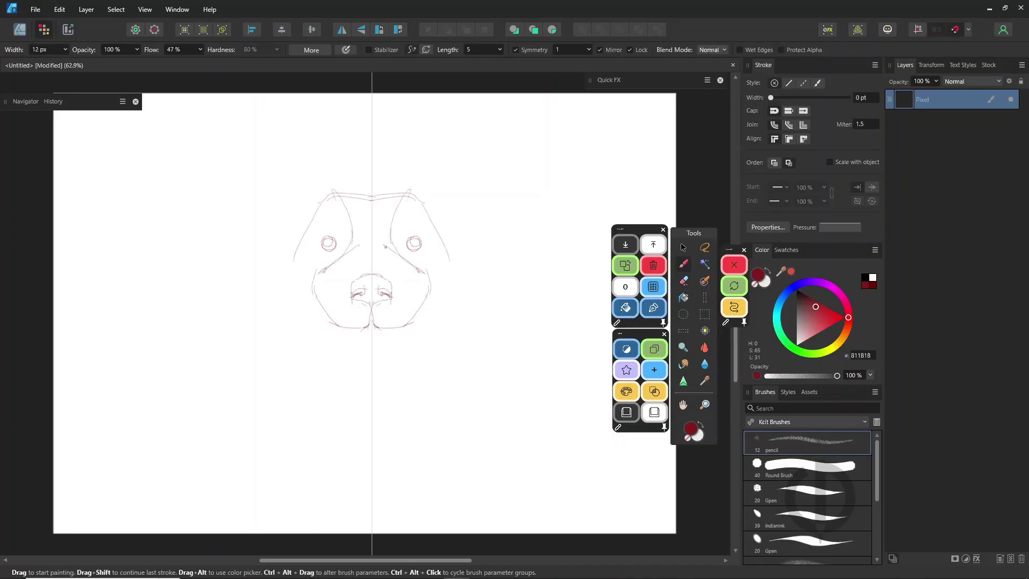
Refine the brow and muzzle lines and sketch the open lower jaw with the tongue hanging out
drag(385, 210, 384, 249)
key(e)
key(b)
mouse_move(428, 300)
mouse_down()
mouse_move(419, 343)
mouse_move(415, 307)
mouse_move(372, 401)
mouse_up()
key(e)
key(b)
key(e)
key(b)
Sketch the dog's folded, drooping ears on the sides of the head
mouse_move(418, 191)
mouse_down()
mouse_move(451, 191)
mouse_move(493, 227)
mouse_up()
drag(444, 254, 474, 307)
drag(447, 183, 472, 234)
drag(464, 207, 492, 232)
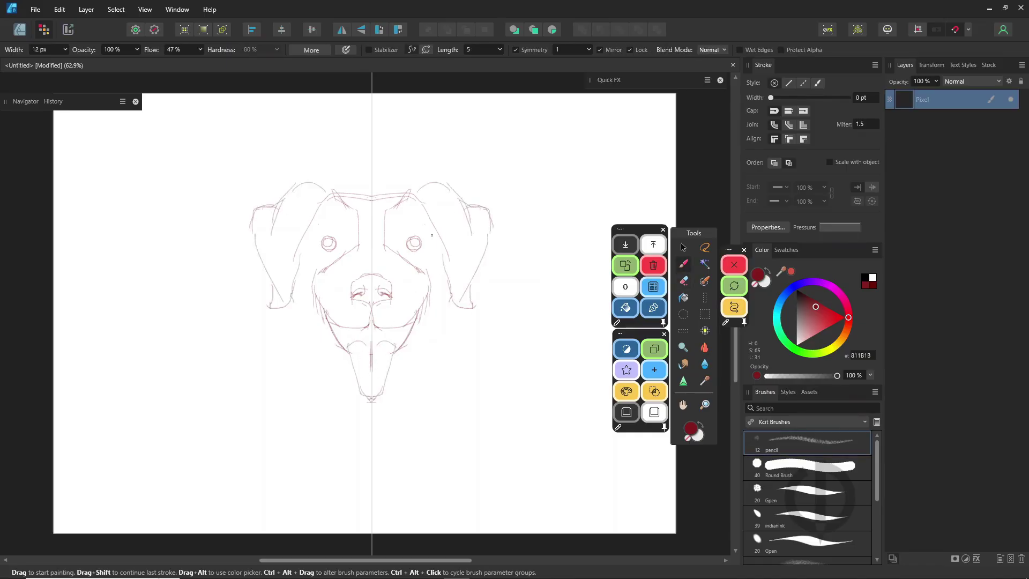
Sketch the cheek fur and slanted neck lines, and darken the eyes
mouse_move(432, 218)
mouse_down()
mouse_move(442, 303)
mouse_move(396, 336)
mouse_move(404, 365)
mouse_up()
drag(427, 329, 462, 427)
key(e)
drag(429, 357, 457, 411)
key(b)
drag(408, 239, 418, 246)
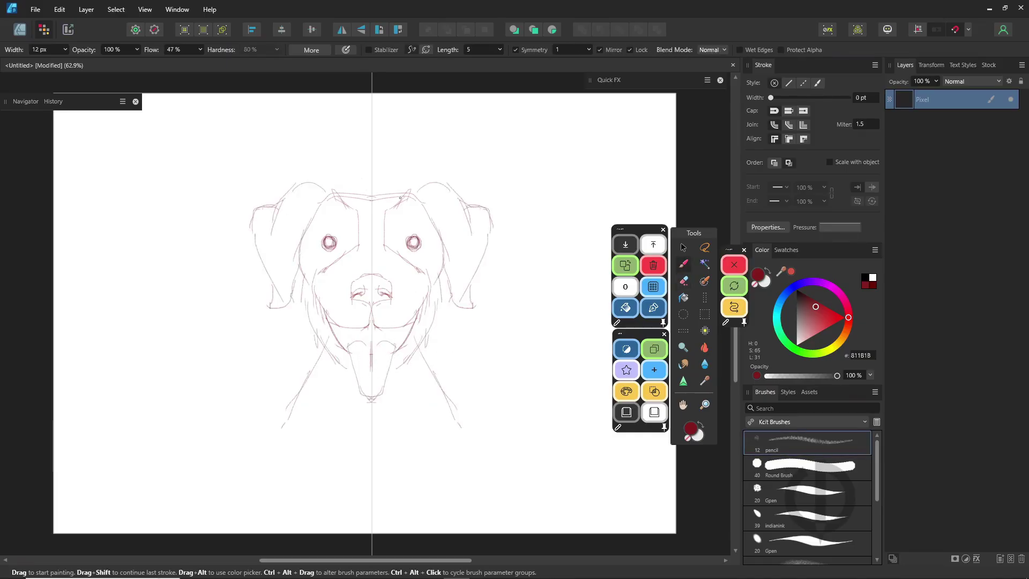
Redraw the straight forehead line as two rounded bumps and erase the slanted neck lines
key(e)
drag(375, 198, 415, 200)
key(b)
mouse_move(425, 347)
mouse_down()
mouse_move(431, 361)
mouse_move(411, 396)
mouse_up()
key(e)
drag(427, 358, 457, 419)
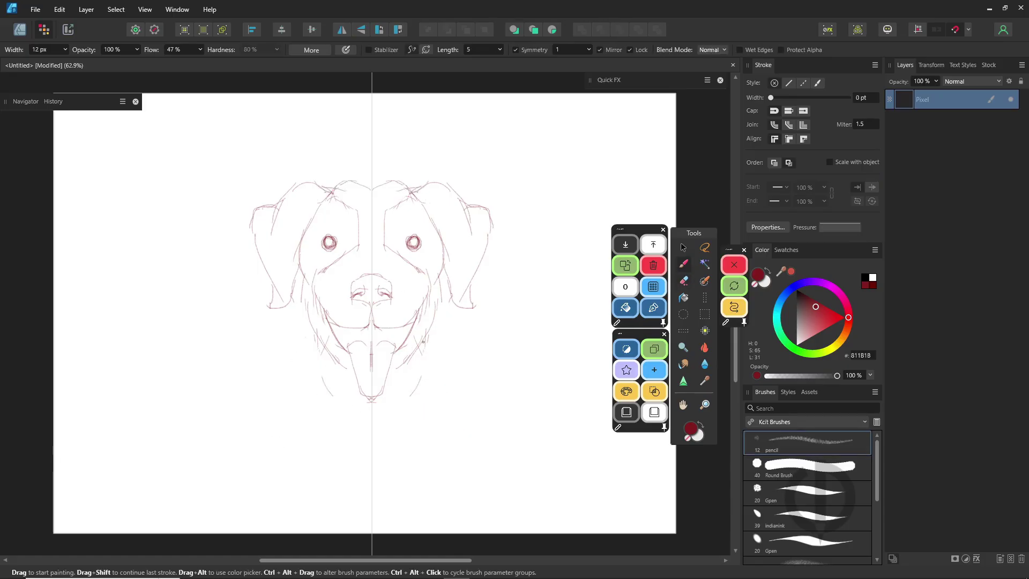
Sketch a bow tie under the tongue and a curved band with circle and triangle ornaments around it
key(b)
mouse_move(389, 403)
mouse_down()
mouse_move(427, 373)
mouse_move(442, 440)
mouse_up()
drag(473, 377, 372, 471)
mouse_move(494, 367)
mouse_down()
mouse_move(382, 502)
mouse_move(416, 489)
mouse_up()
drag(435, 469, 438, 469)
drag(440, 451, 465, 459)
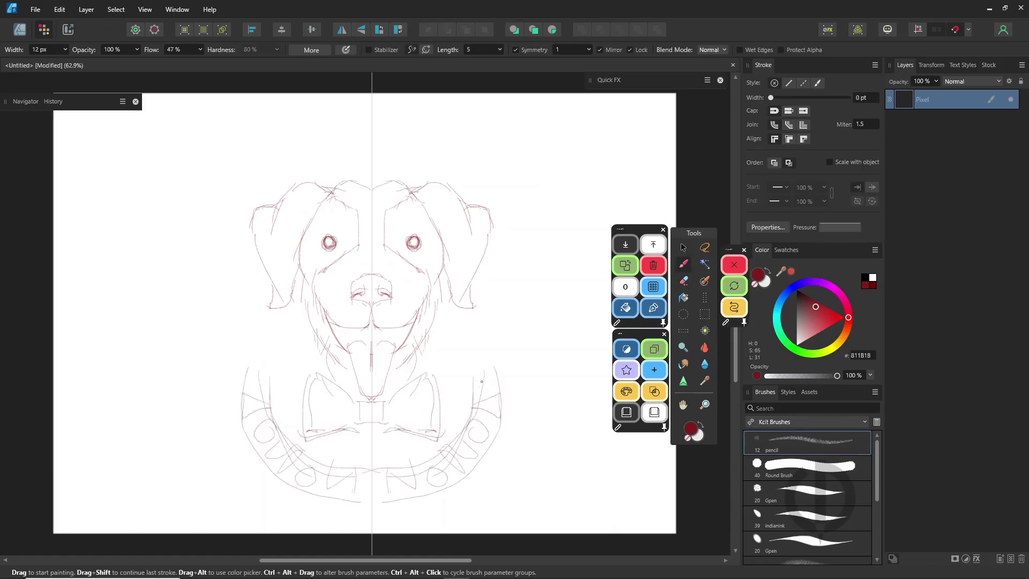
Complete the curved band's outline with paw shapes above its ends, and add folds to the bow tie
drag(472, 369, 495, 369)
drag(505, 372, 501, 420)
drag(474, 472, 372, 504)
mouse_move(451, 352)
mouse_down()
mouse_move(462, 328)
mouse_move(482, 359)
mouse_up()
mouse_move(489, 344)
mouse_down()
mouse_move(485, 330)
mouse_move(456, 335)
mouse_up()
mouse_move(428, 379)
mouse_down()
mouse_move(427, 438)
mouse_move(412, 432)
mouse_up()
drag(376, 402, 388, 418)
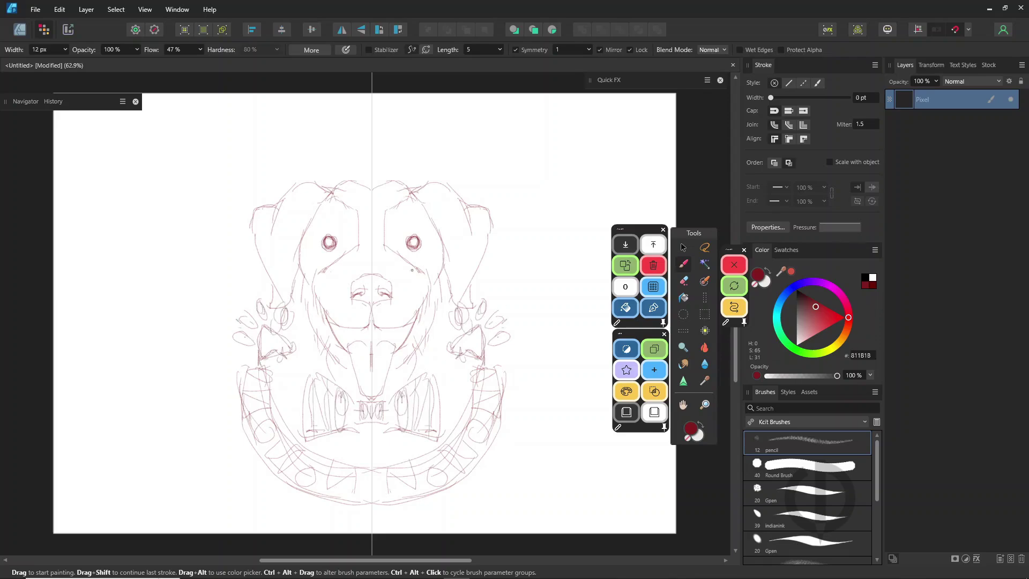
Reposition the sketch nearer the page centre, lock its pixel layer, and add a new vector layer above it
key(ctrl+1)
drag(414, 262, 388, 231)
click(1021, 81)
click(535, 206)
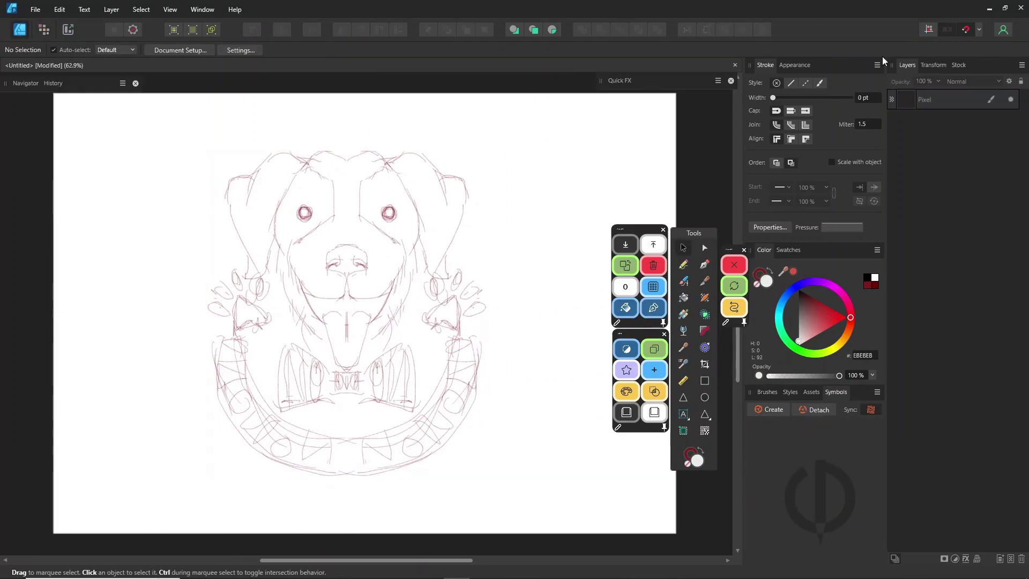
key(alt)
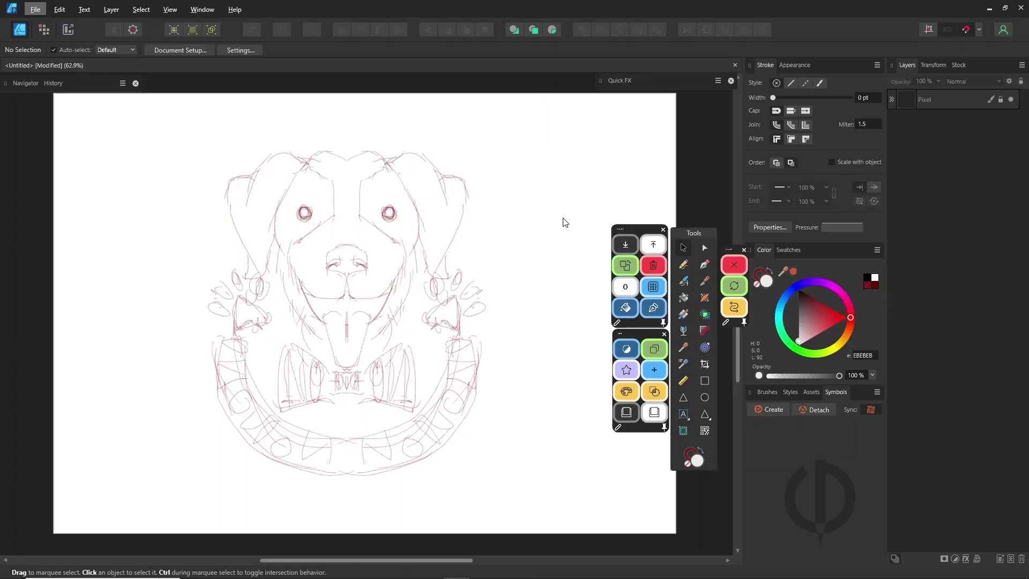
click(1001, 559)
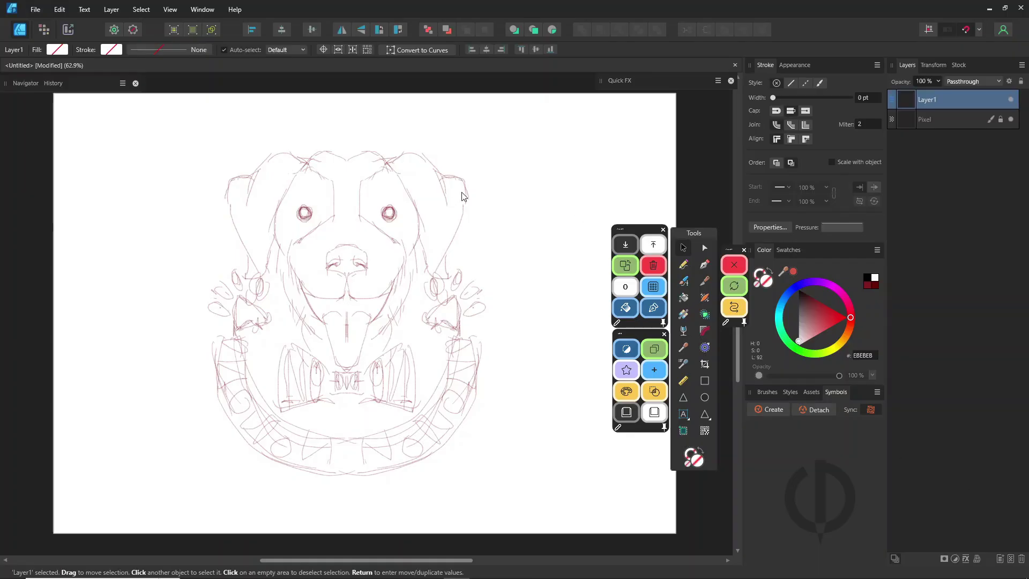
Draw a rectangle with a black stroke over the right half of the sketch, starting at its symmetry axis
scroll(390, 254, up, 2)
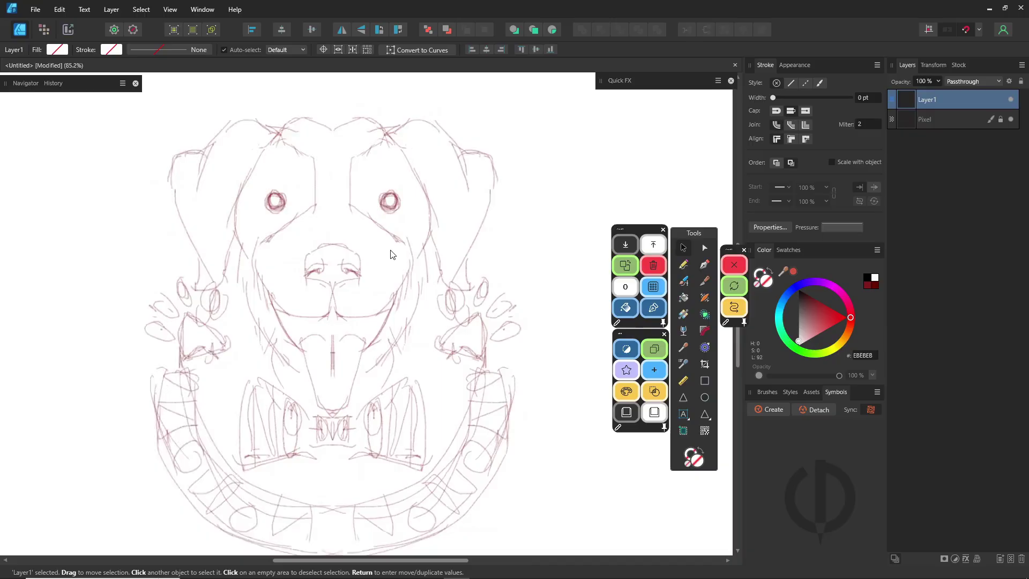
click(704, 386)
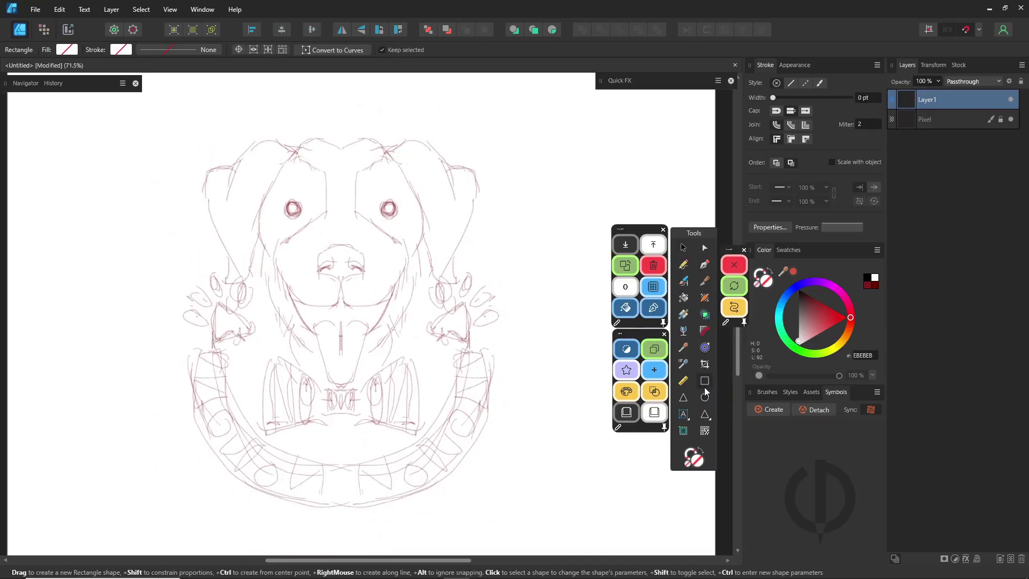
click(766, 276)
click(867, 277)
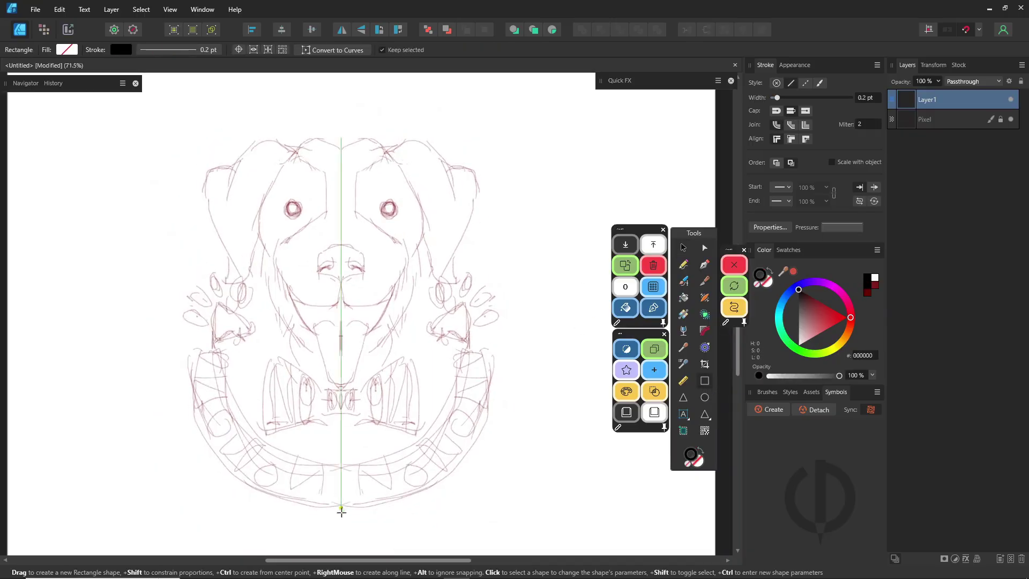
drag(340, 518, 549, 103)
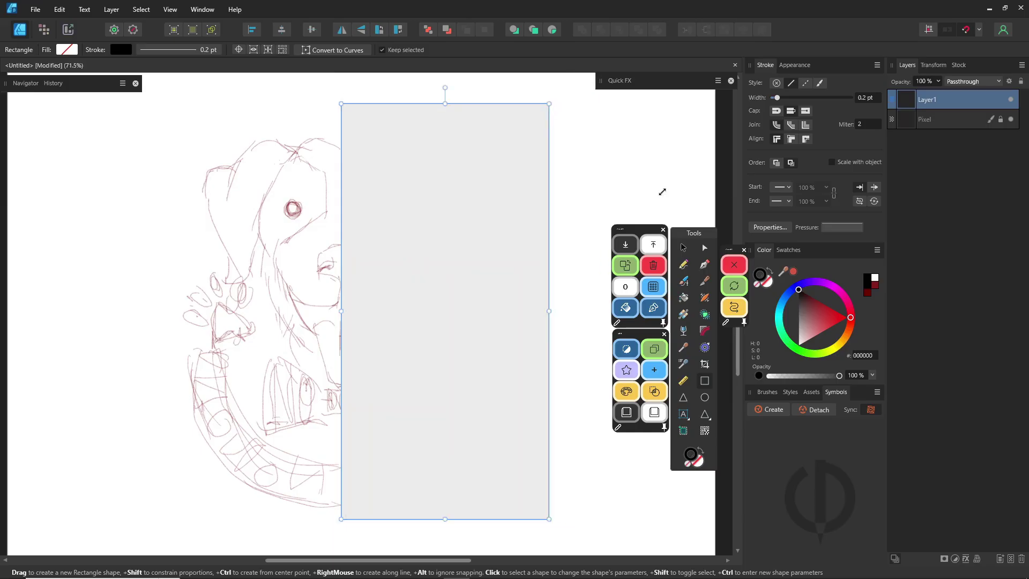
Remove the rectangle's fill and set its stroke width to 0.6 pt
click(766, 280)
click(757, 284)
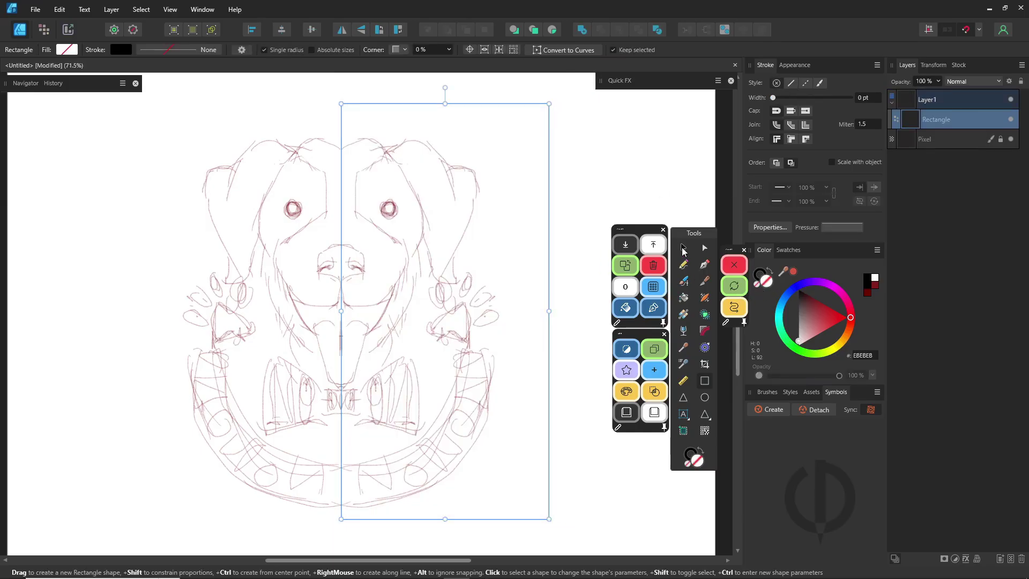
click(683, 247)
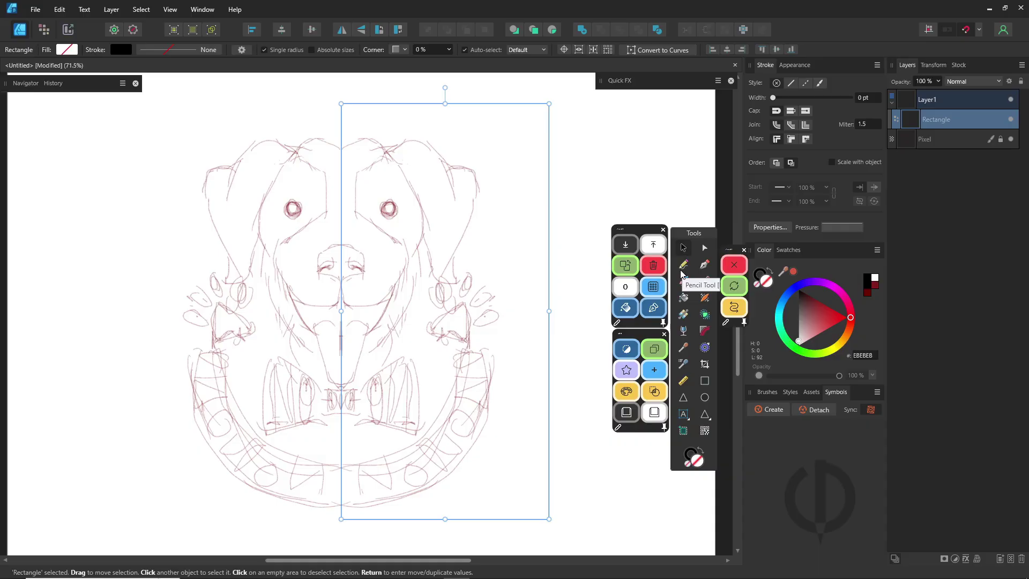
drag(773, 97, 783, 99)
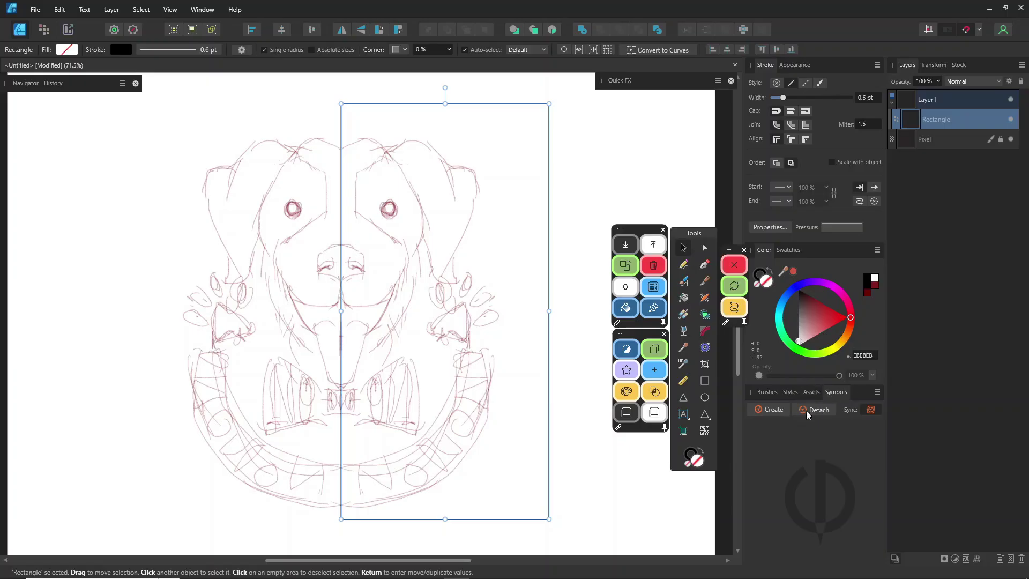
Create a symbol from the rectangle and place a second, mirrored instance over the left half of the sketch
click(774, 410)
drag(771, 428, 237, 315)
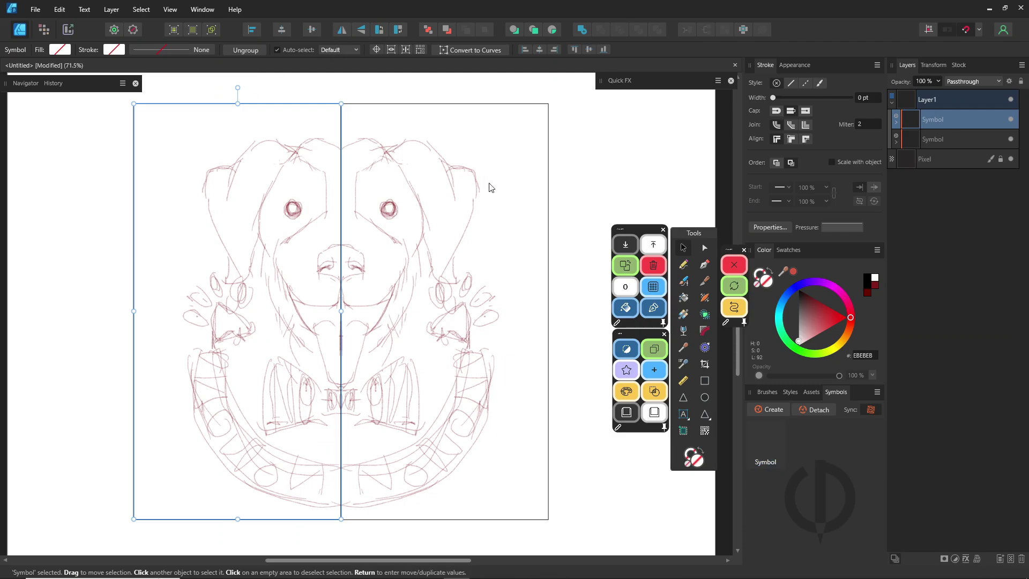
Trace the right side of the head from forehead to cheek with the Pencil tool, inserting the curve inside the right-hand symbol
click(549, 197)
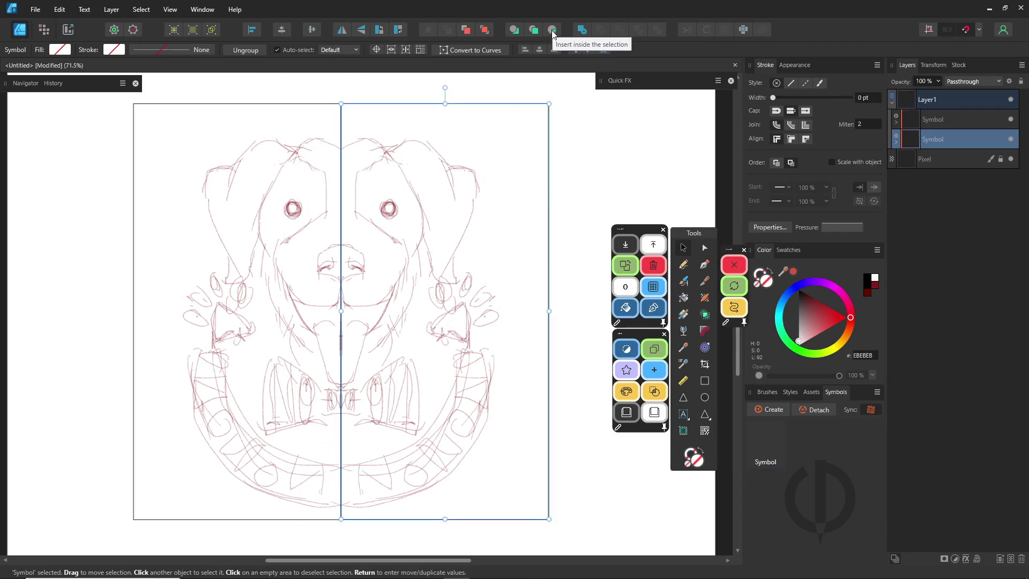
click(676, 261)
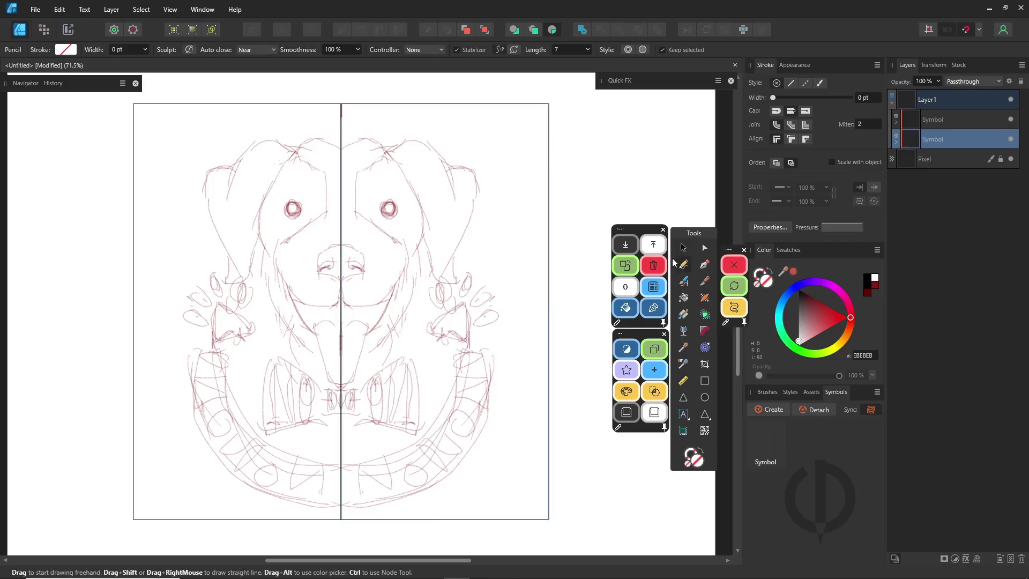
scroll(411, 208, up, 2)
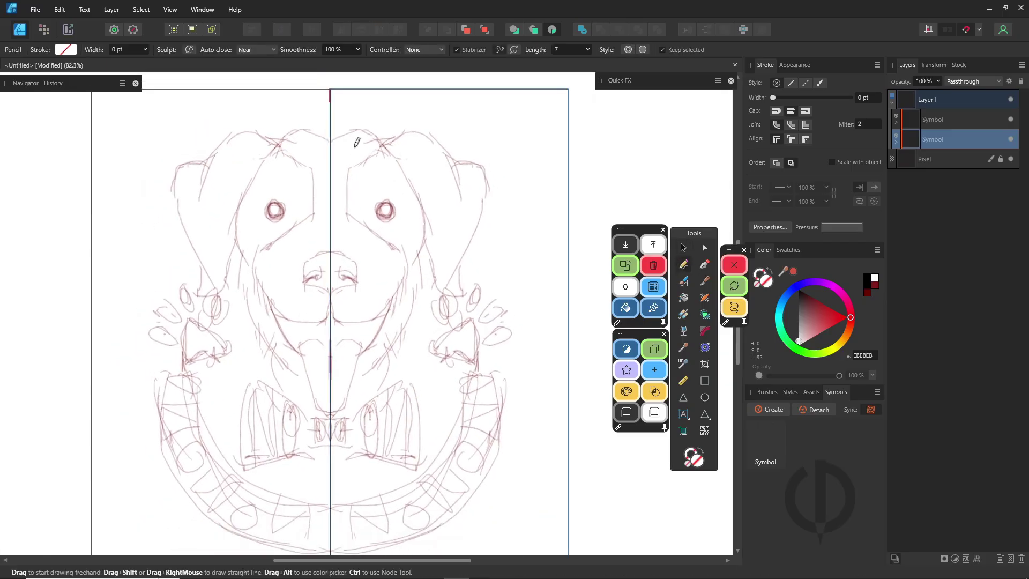
mouse_move(331, 140)
mouse_down()
mouse_move(369, 132)
mouse_move(395, 155)
mouse_move(424, 206)
mouse_move(406, 268)
mouse_up()
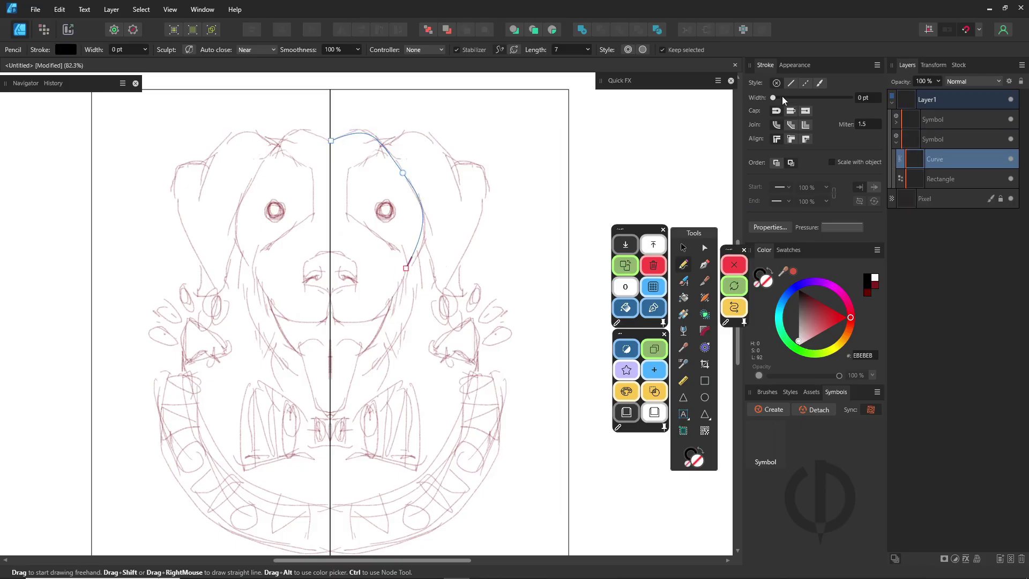
Set the head curve's stroke to 8.2 pt, taper its pressure toward the end, and save the pressure profile
drag(783, 96, 802, 98)
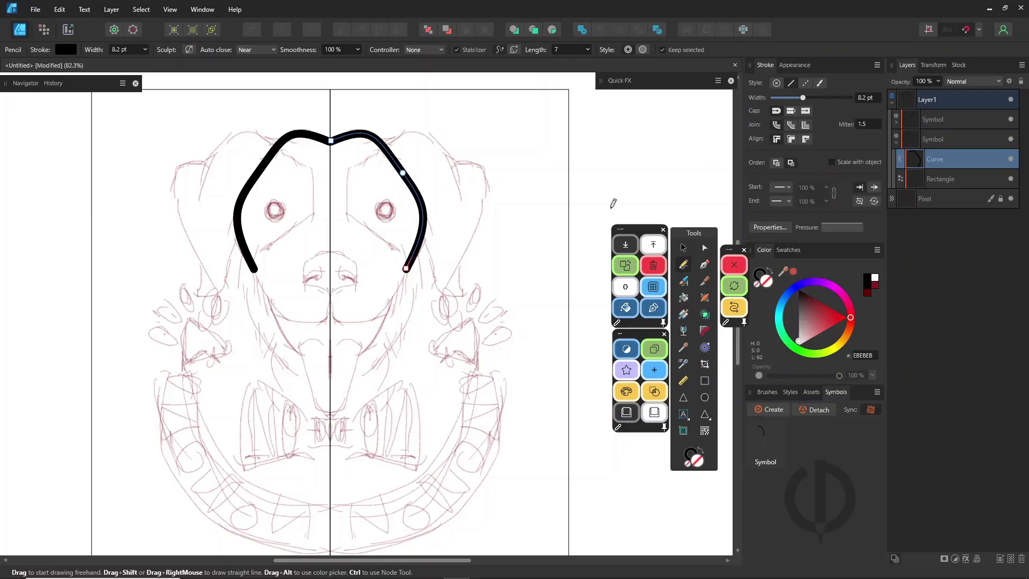
click(840, 228)
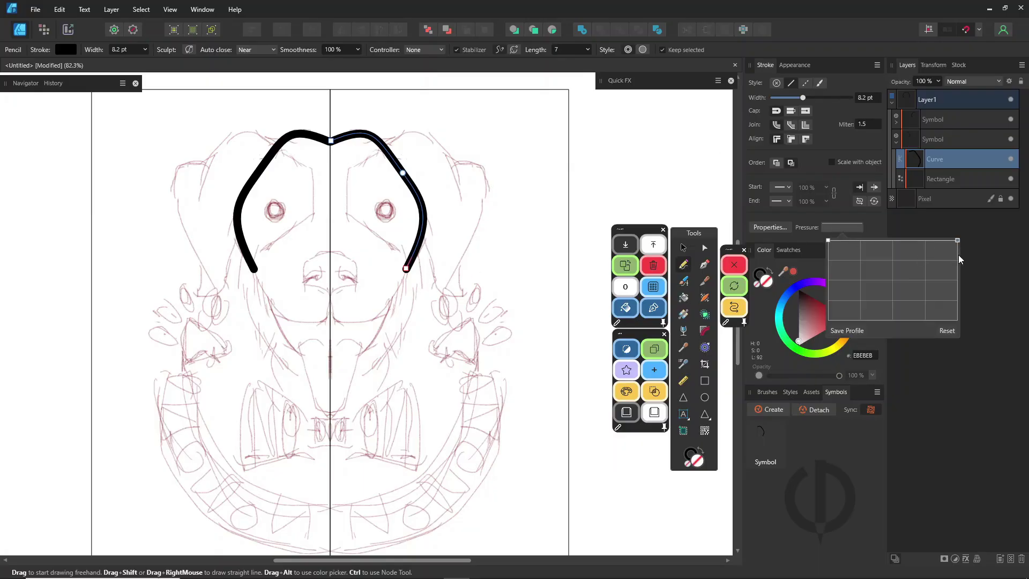
mouse_move(958, 241)
mouse_down()
mouse_move(958, 293)
mouse_move(958, 284)
mouse_up()
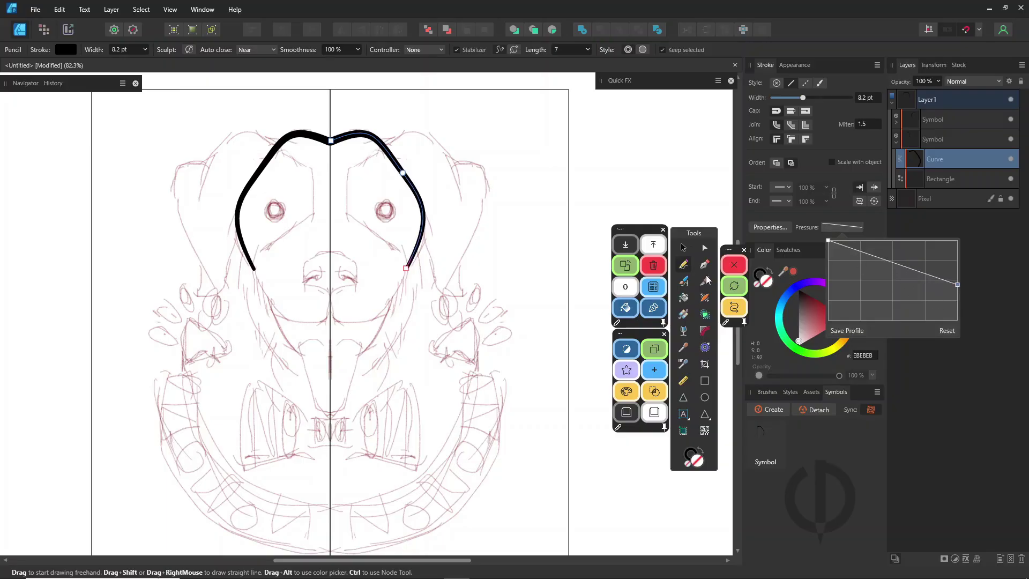
click(847, 330)
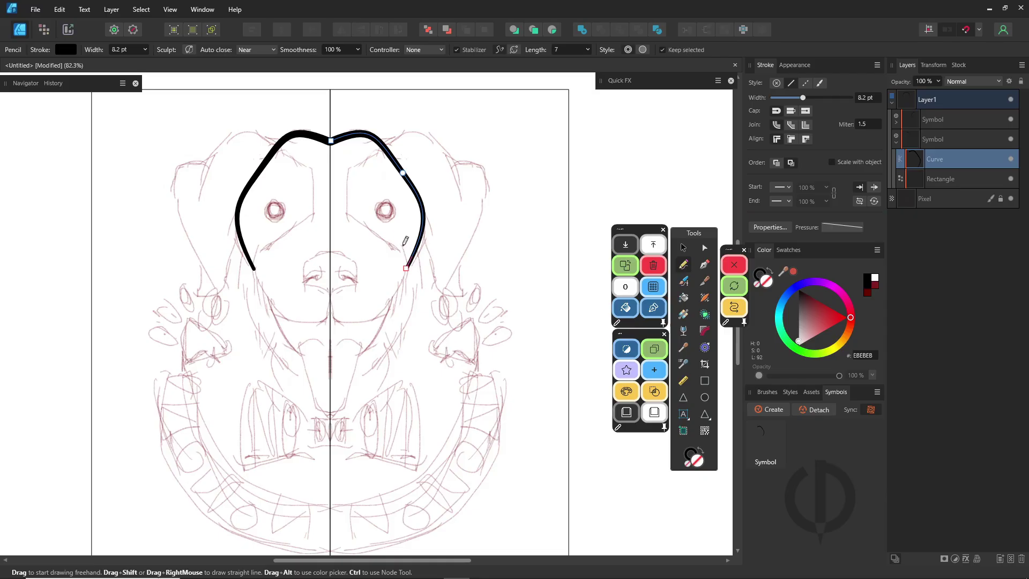
Trace the right jaw line from the cheek to the tongue and shape its pressure to thin toward both ends
mouse_move(397, 245)
mouse_down()
mouse_move(395, 321)
mouse_move(373, 363)
mouse_move(353, 371)
mouse_up()
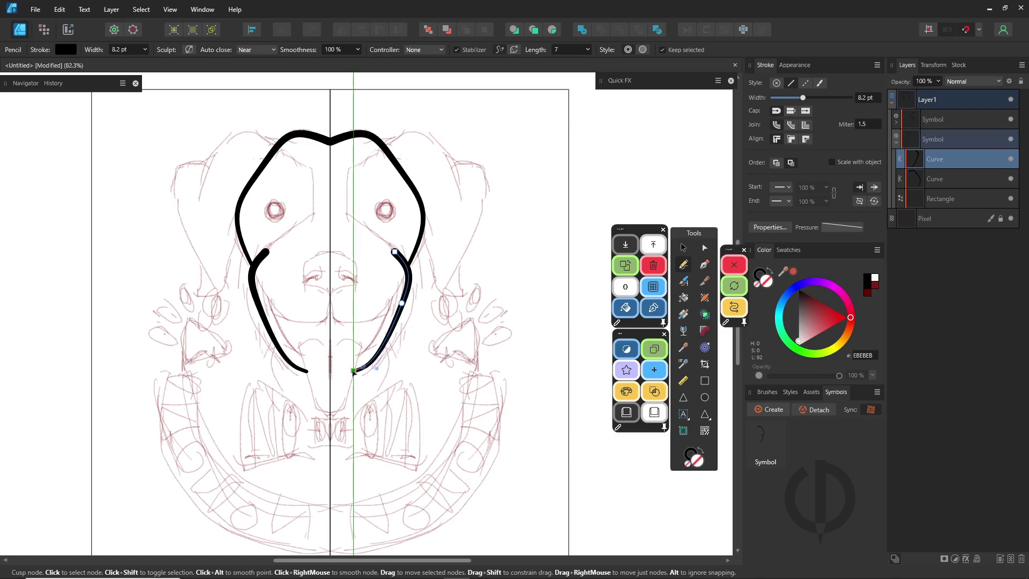
click(845, 229)
mouse_move(958, 280)
mouse_down()
mouse_move(957, 240)
mouse_move(958, 292)
mouse_up()
click(895, 241)
drag(895, 240, 873, 237)
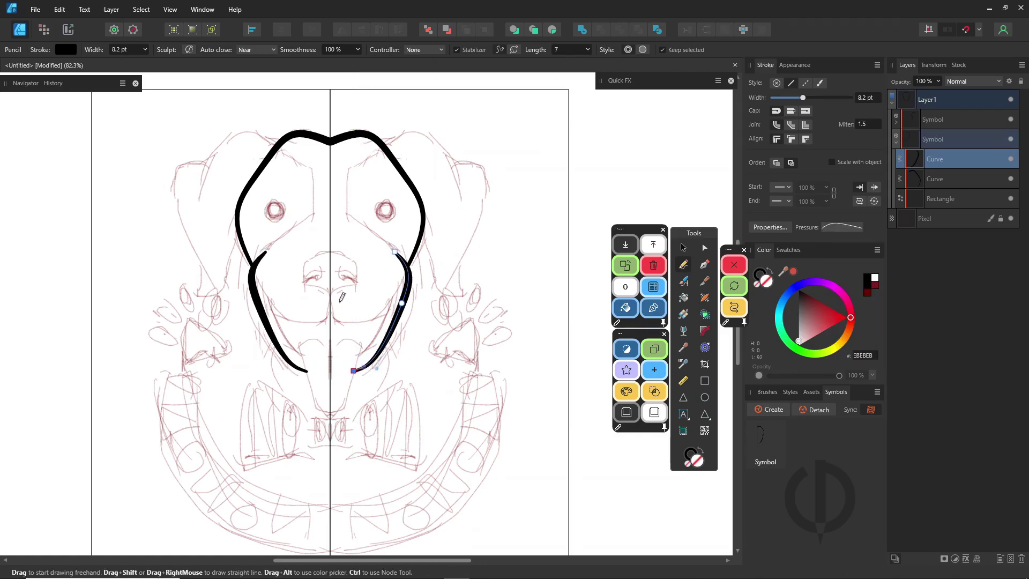
Trace the mouth line from under the nose to the cheek, taper its pressure, and smooth its curvature at the centre
drag(330, 293, 396, 252)
drag(400, 278, 409, 276)
click(843, 228)
drag(958, 292, 958, 319)
click(330, 293)
drag(338, 324, 327, 324)
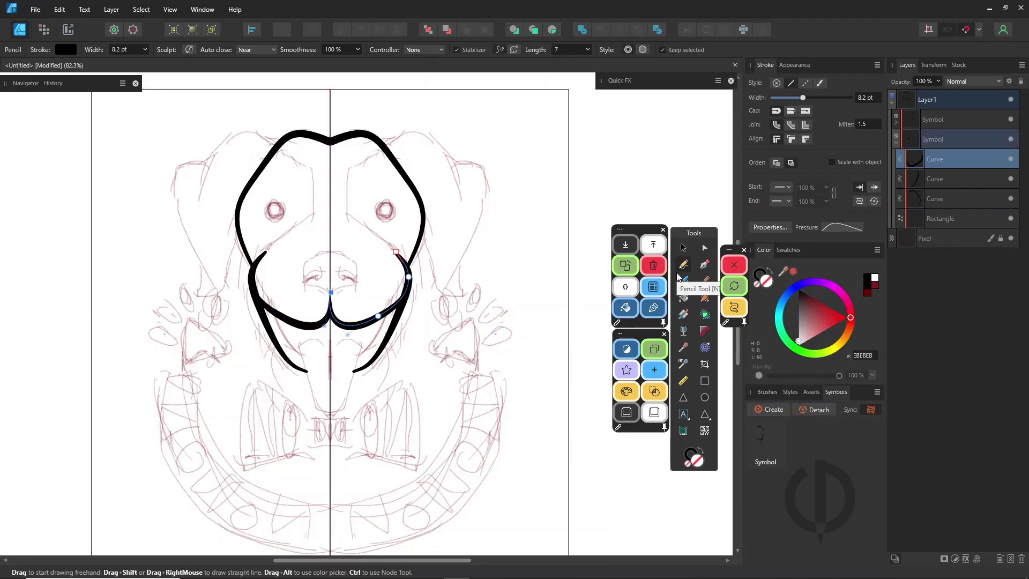
Draw a small ellipse for the right eye with a constant-width 8.2 pt black stroke
click(705, 397)
mouse_move(376, 221)
mouse_down()
mouse_move(395, 202)
mouse_move(389, 209)
mouse_up()
click(842, 228)
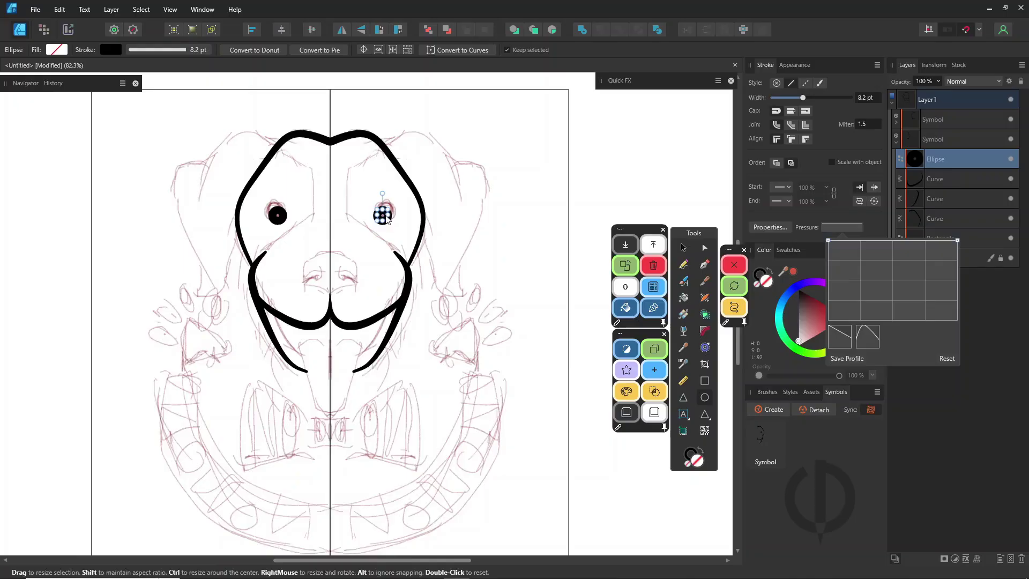
scroll(387, 219, up, 4)
Trace the right ear's upper fold, outer edge and inner edge with pencil curves, tapering their pressure toward the ends
key(n)
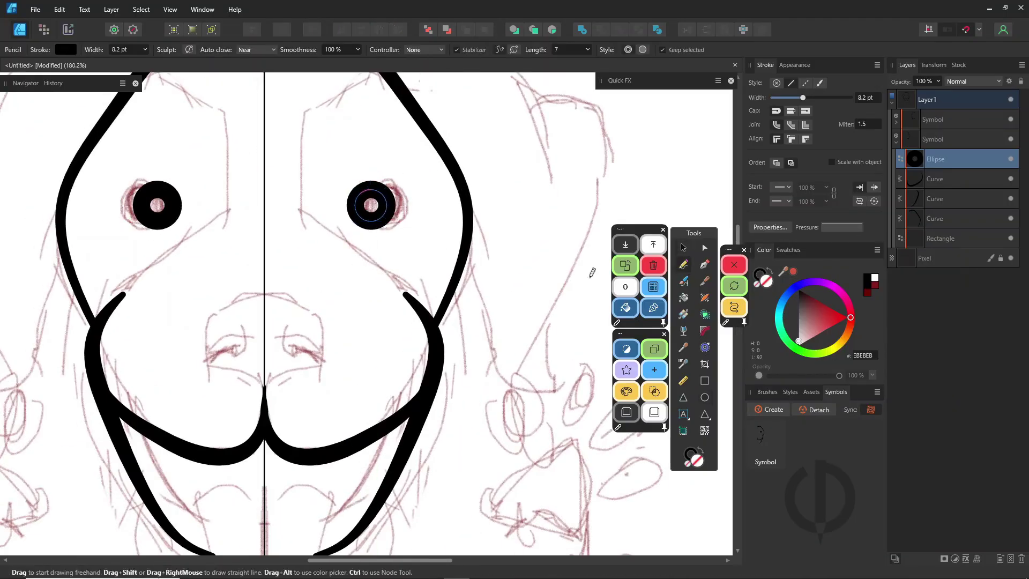
scroll(408, 335, down, 4)
mouse_move(395, 206)
mouse_down()
mouse_move(455, 209)
mouse_move(473, 273)
mouse_up()
click(843, 227)
drag(958, 240, 958, 285)
drag(464, 228, 464, 373)
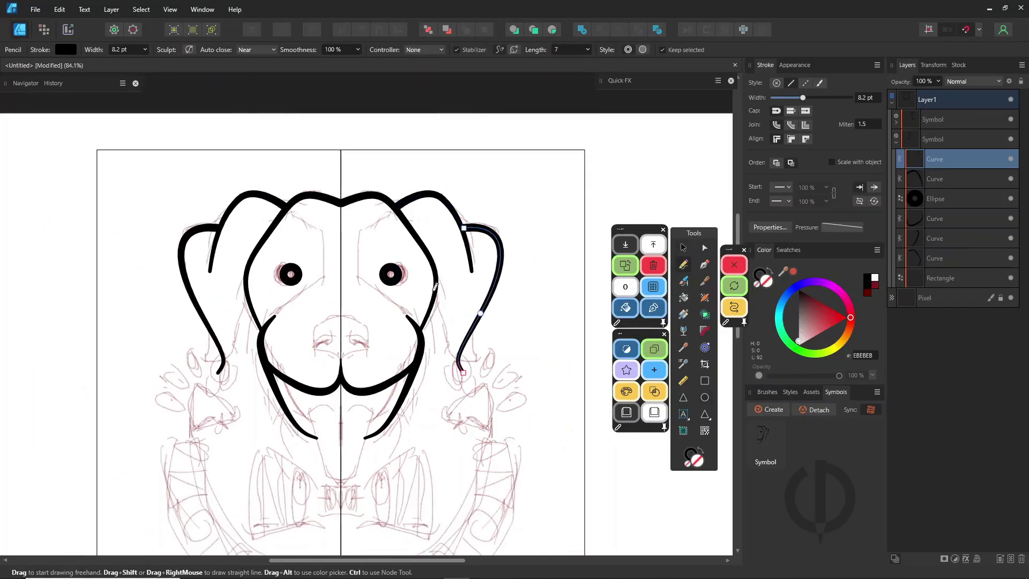
drag(435, 287, 463, 372)
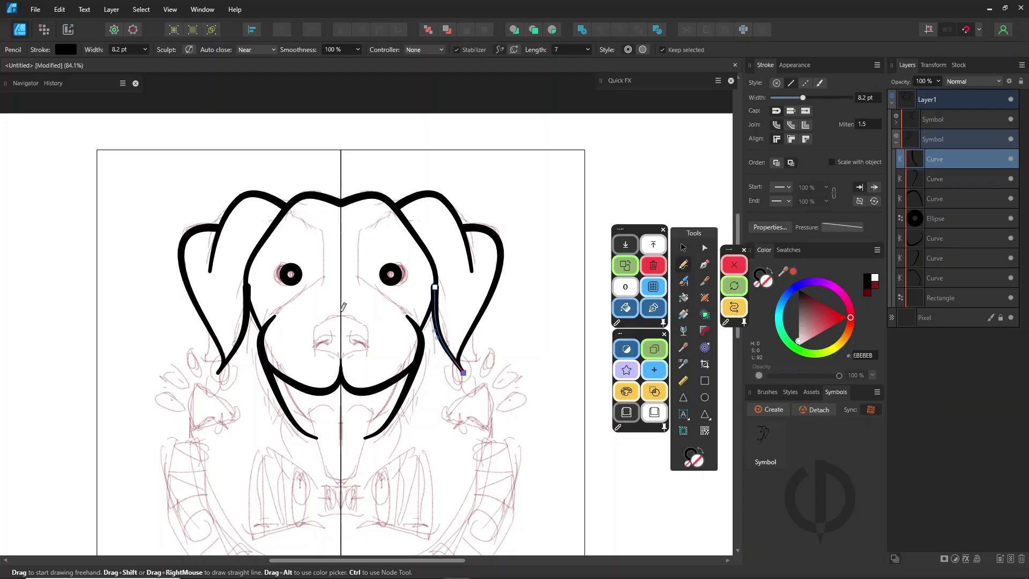
Trace the right half of the nose and give it a solid black fill with no stroke
drag(343, 307, 342, 311)
key(shift+x)
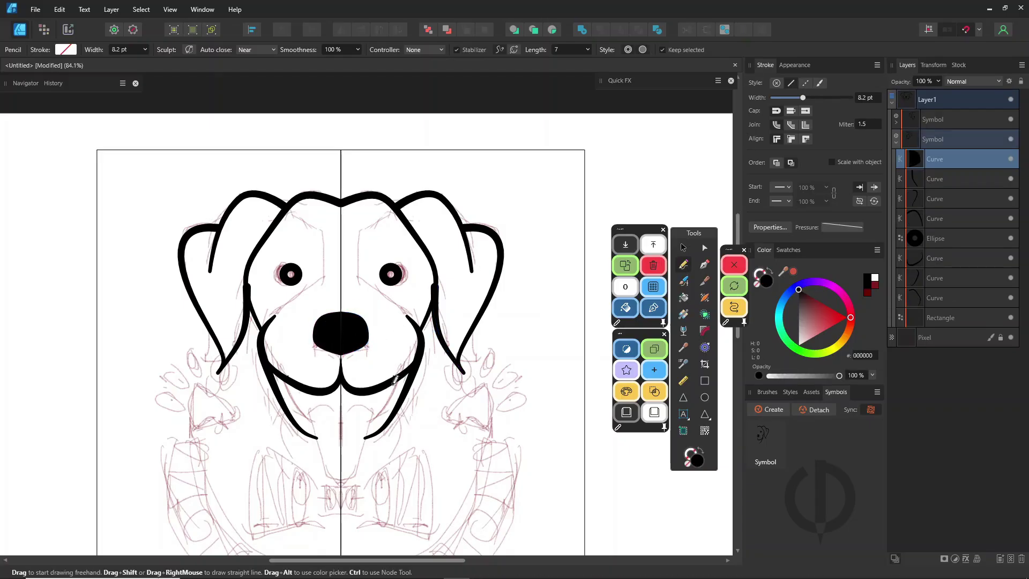
Trace the right half's inner mouth line, tongue outline, tongue crease and outer jaw lines with 8.2 pt black strokes
drag(397, 376, 341, 482)
click(757, 285)
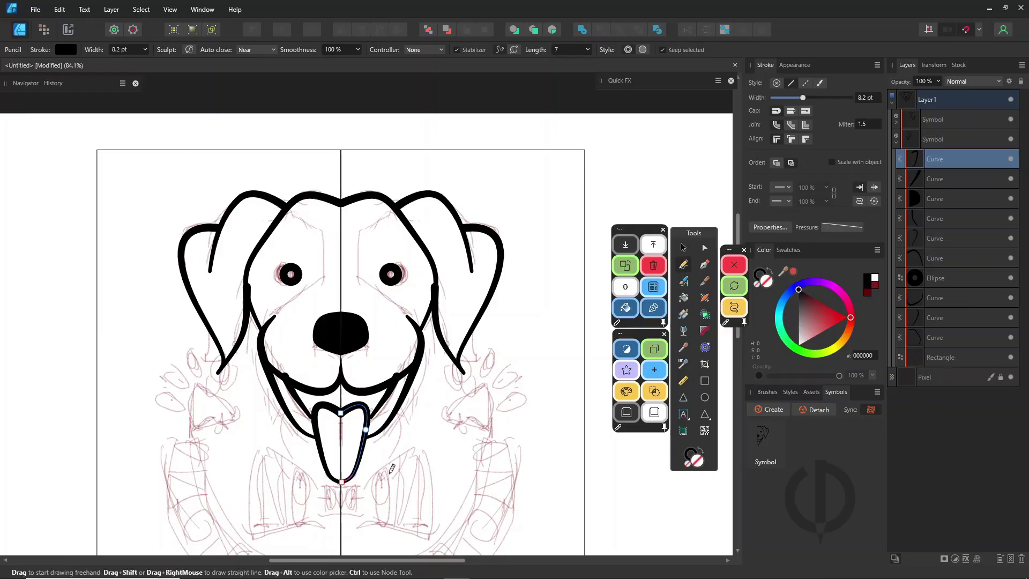
drag(341, 413, 341, 445)
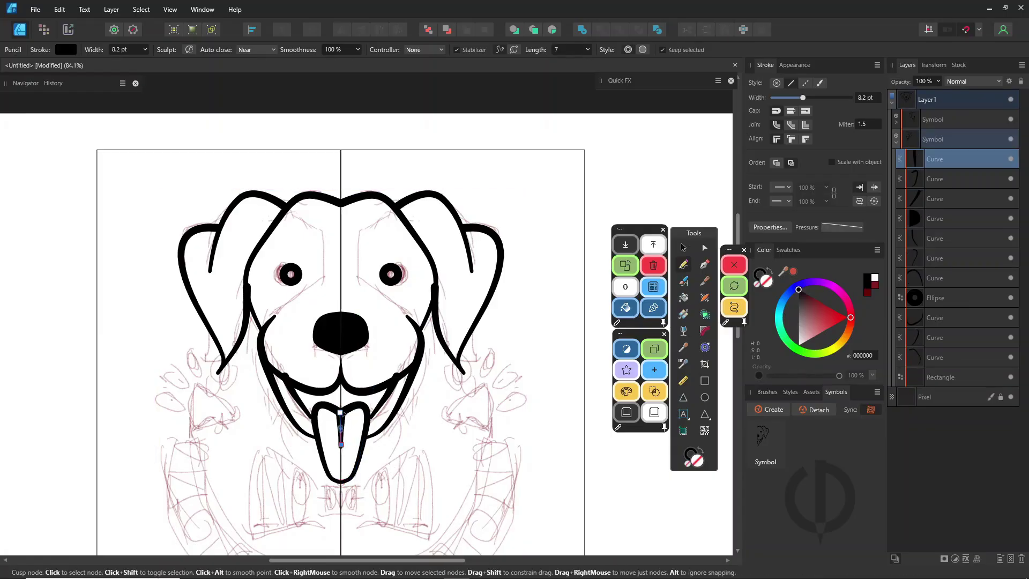
mouse_move(423, 351)
mouse_down()
mouse_move(396, 435)
mouse_move(355, 474)
mouse_up()
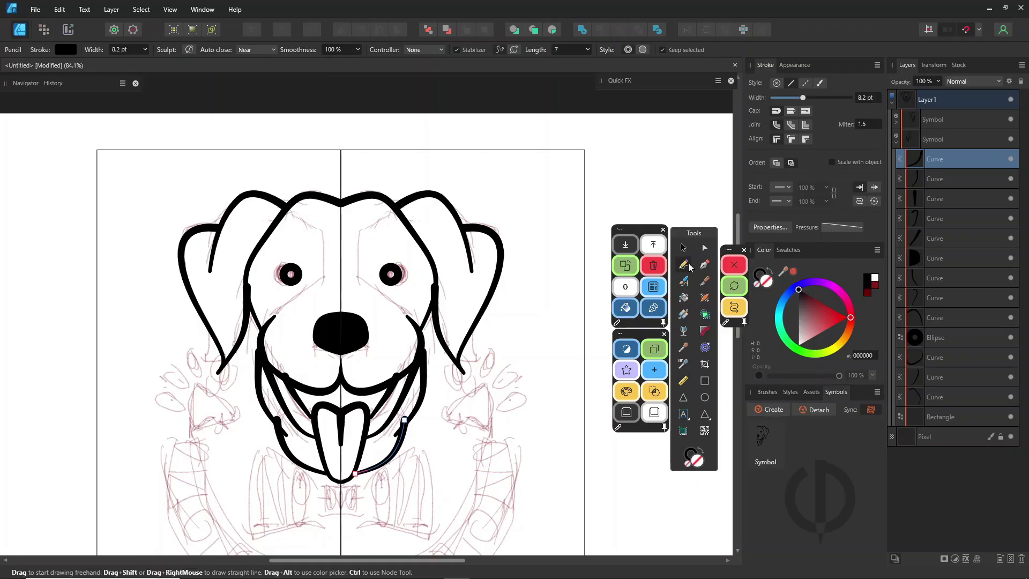
Set the stroke width of all the face curves in the right half to 9.7 pt
shift+click(935, 397)
drag(803, 98, 806, 98)
click(683, 248)
click(586, 221)
Select both mirrored symbols and detach them so they become independent groups
click(909, 142)
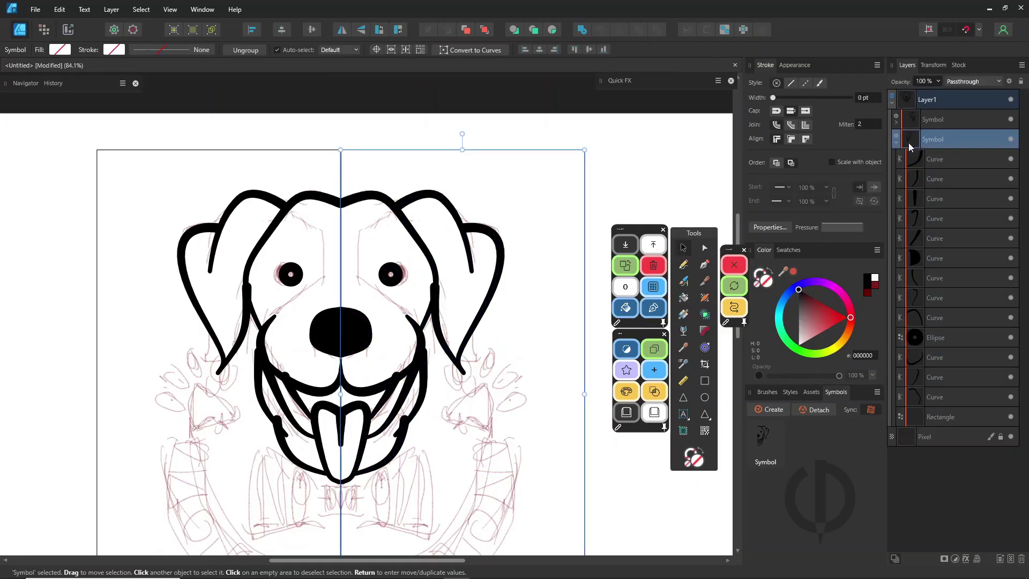
click(896, 143)
click(625, 287)
key(alt)
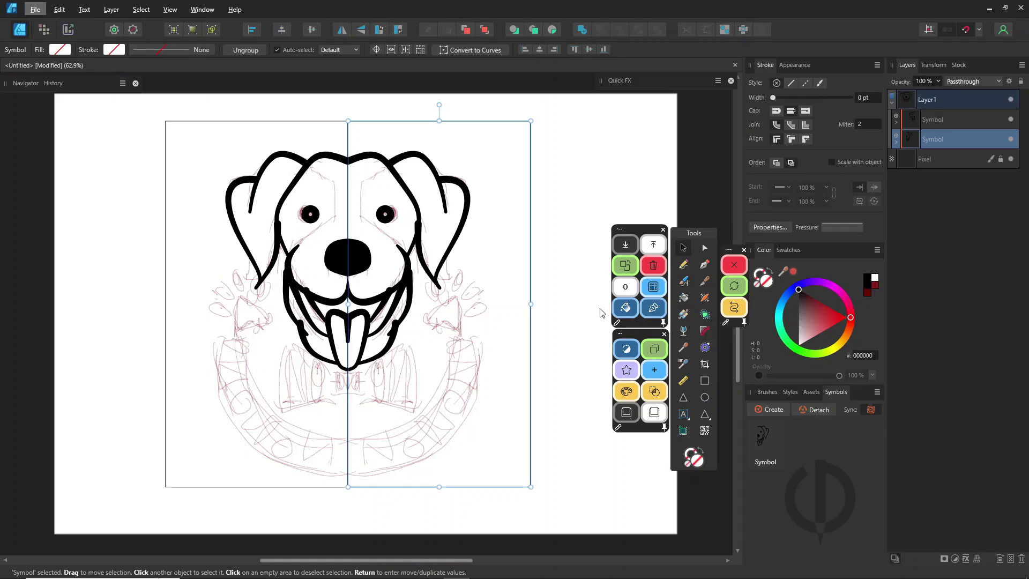
shift+click(950, 126)
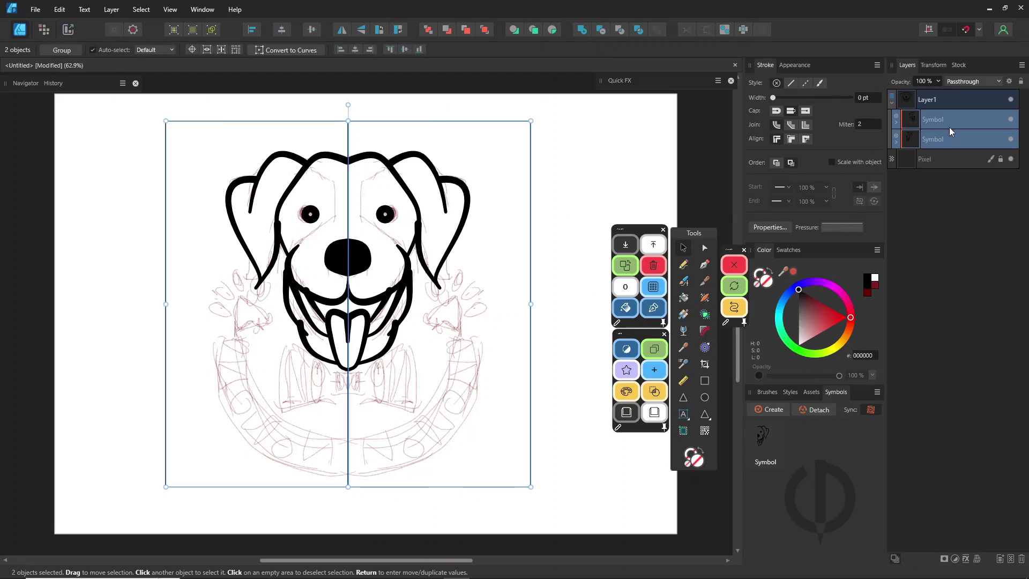
click(818, 409)
Expand the strokes of all the curves and the ellipse in the right-half group, leaving out the rectangle
click(896, 138)
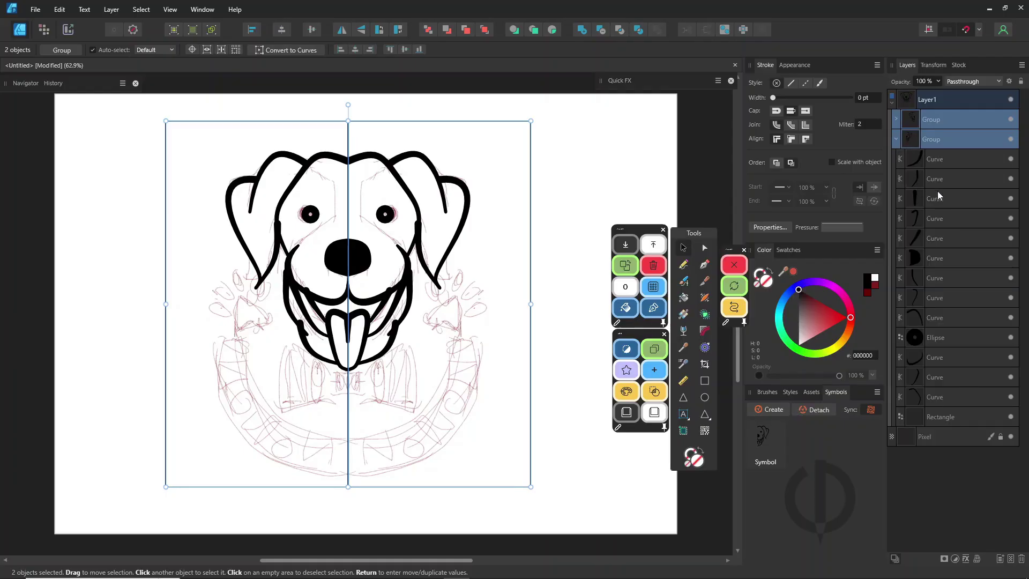
click(957, 162)
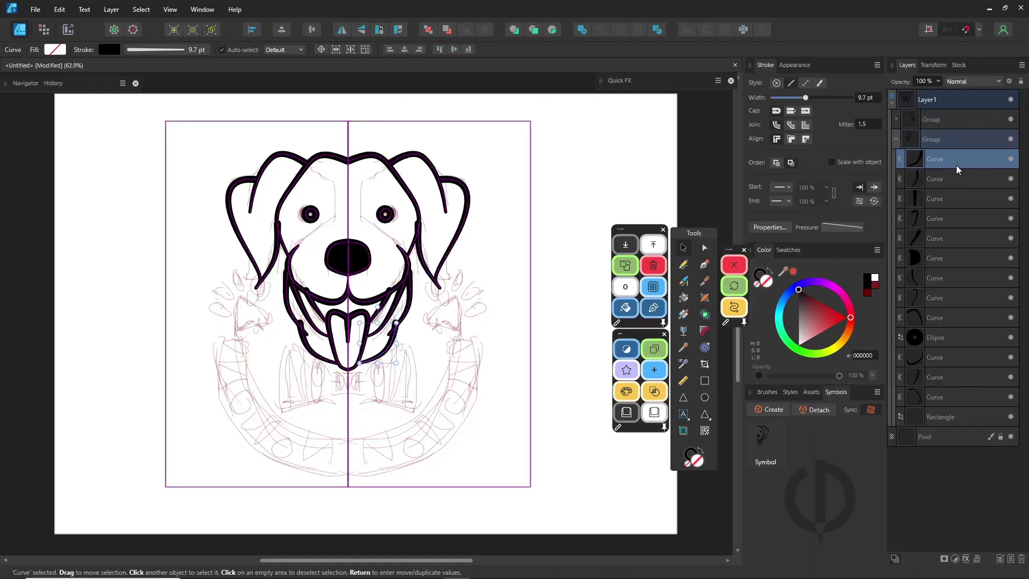
shift+click(966, 400)
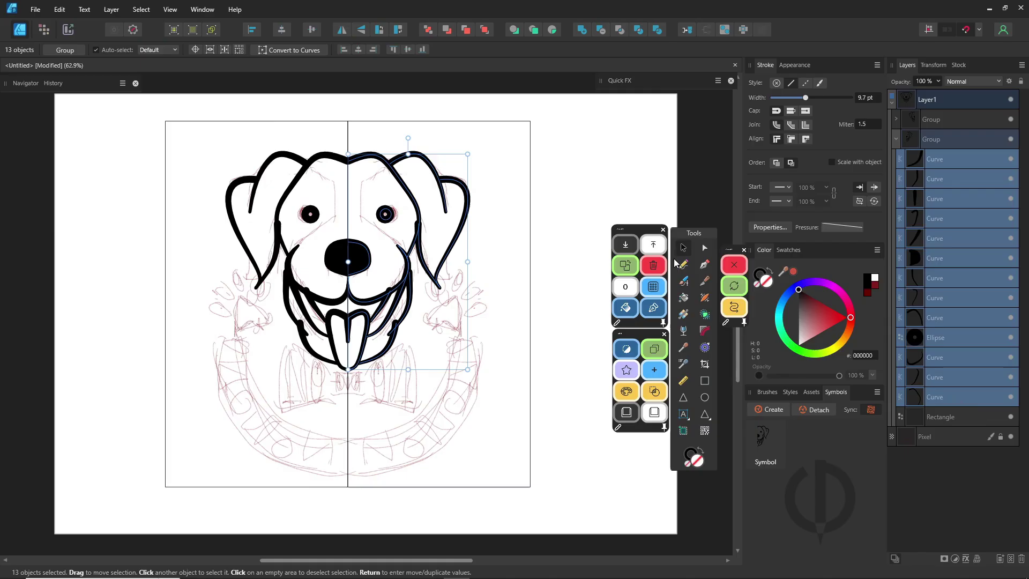
click(113, 10)
click(124, 337)
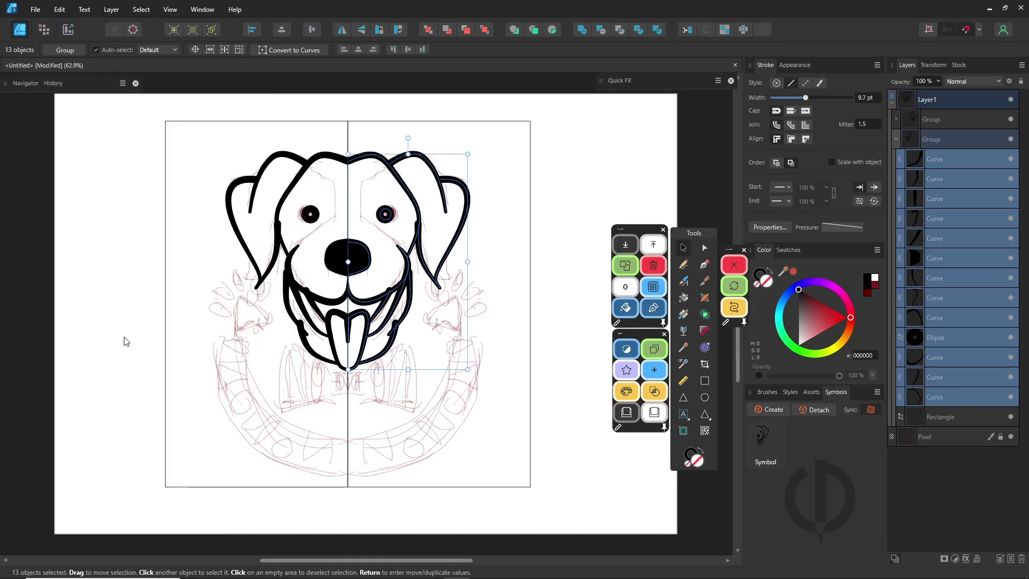
key(ctrl+alt+s)
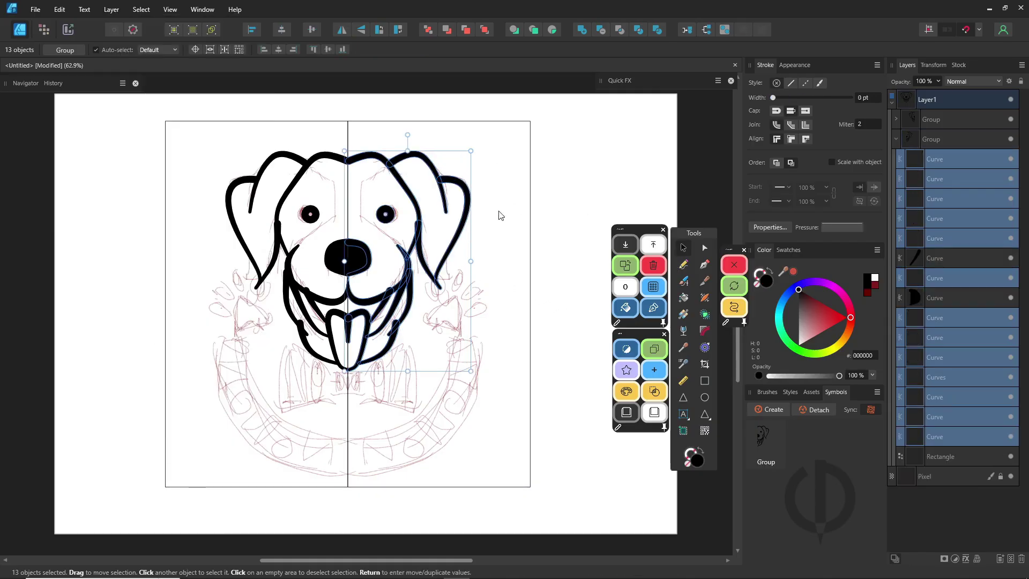
Merge all the expanded shapes of the right face half into one object with the Add operation, leaving out the rectangle
scroll(457, 256, up, 2)
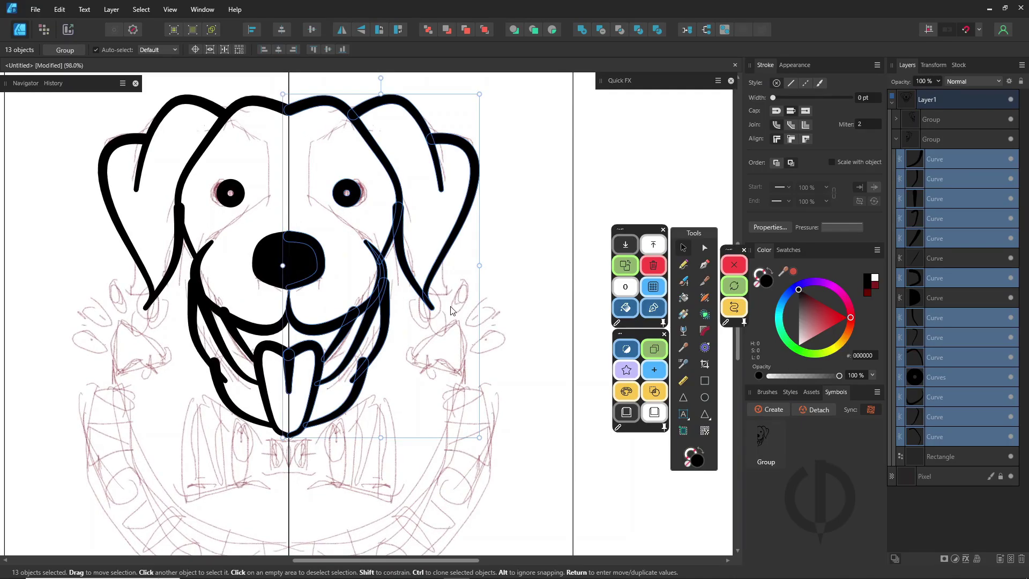
click(956, 297)
click(957, 278)
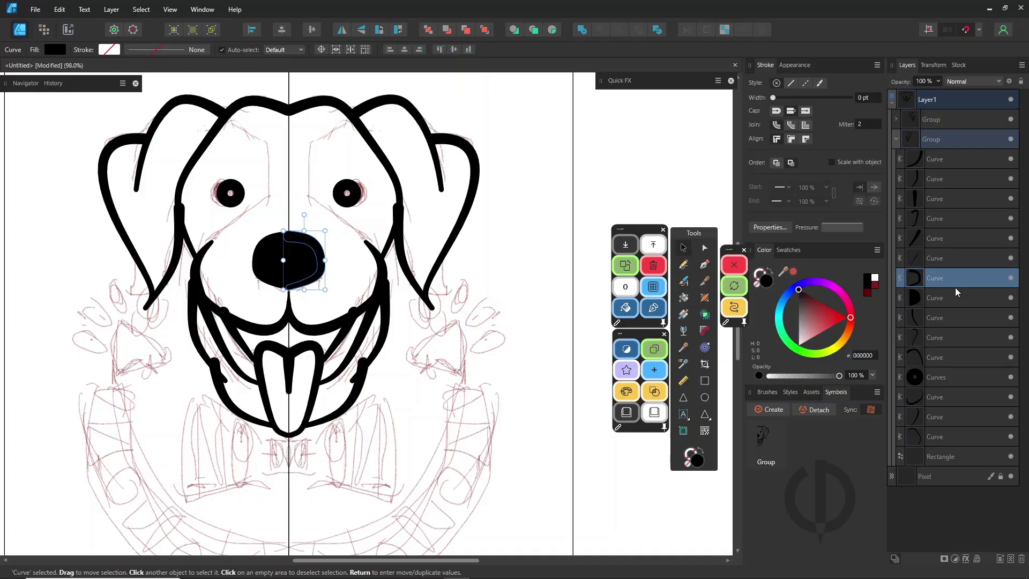
click(956, 160)
shift+click(970, 437)
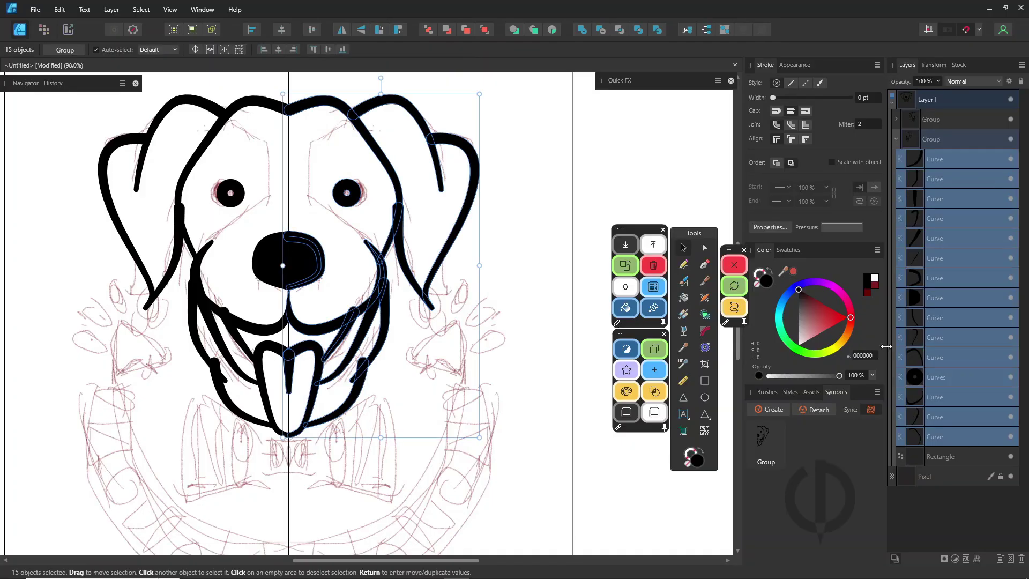
click(705, 314)
scroll(367, 176, up, 3)
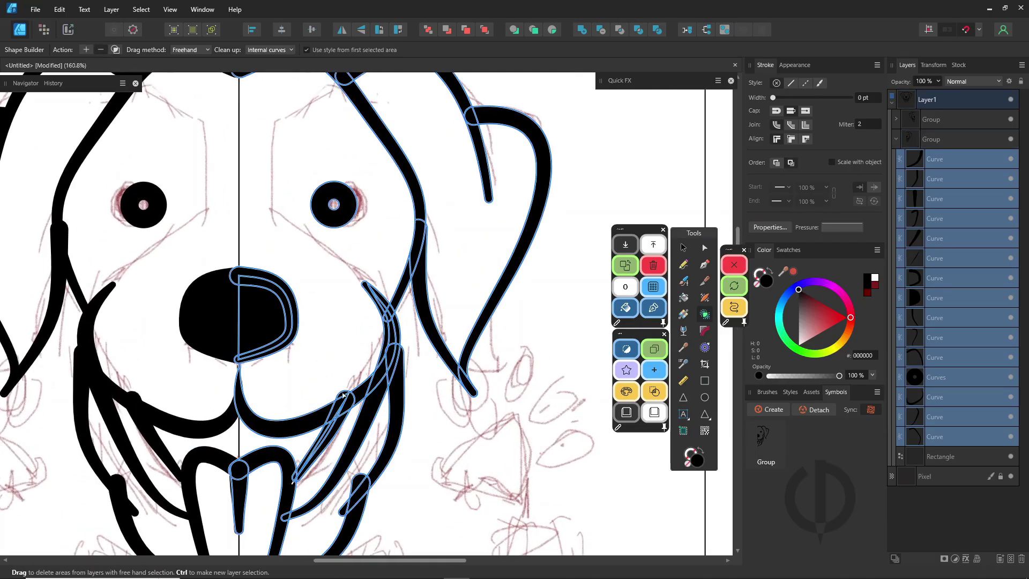
drag(372, 413, 375, 302)
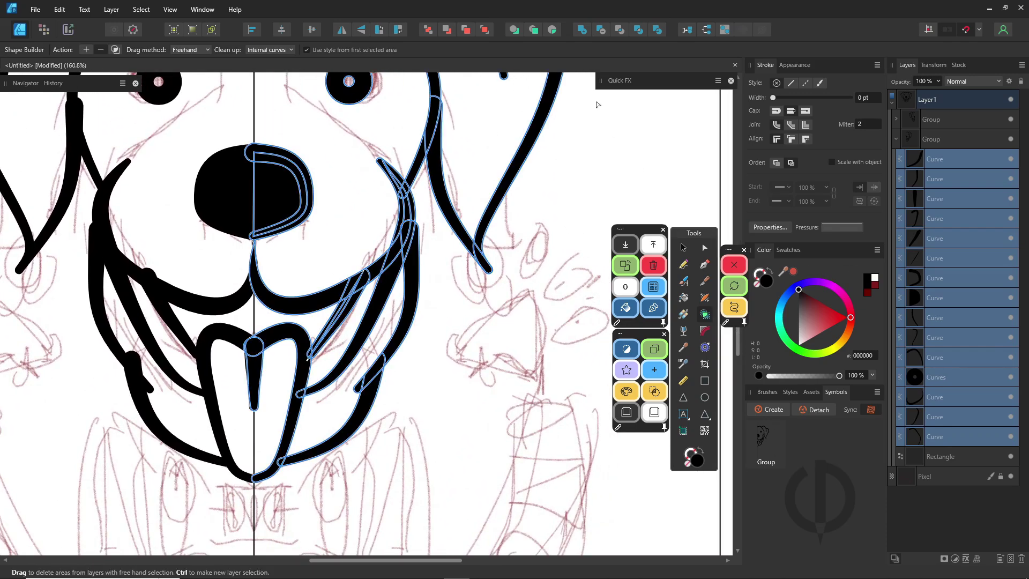
click(582, 34)
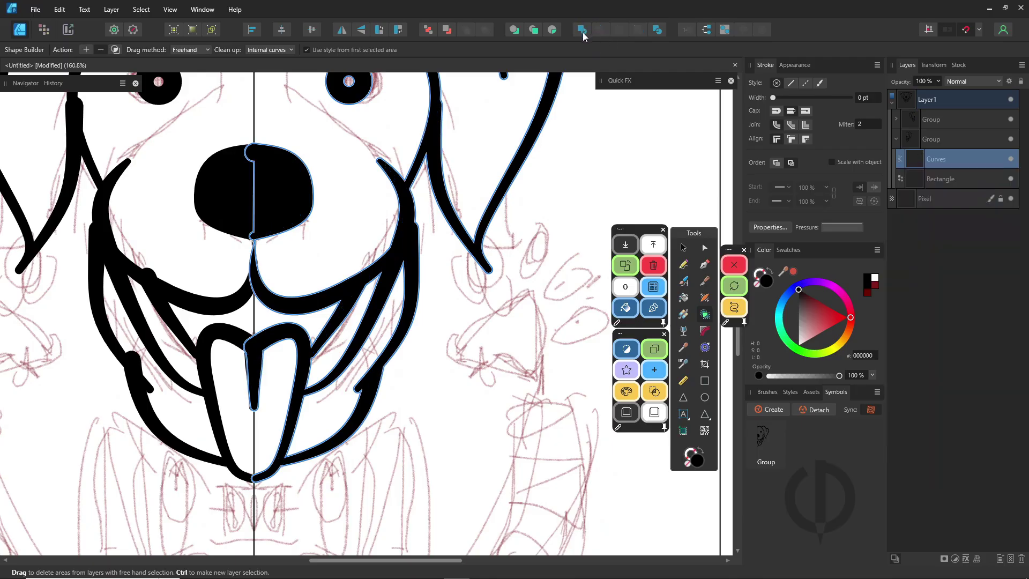
Delete the mirrored left-half group
click(958, 126)
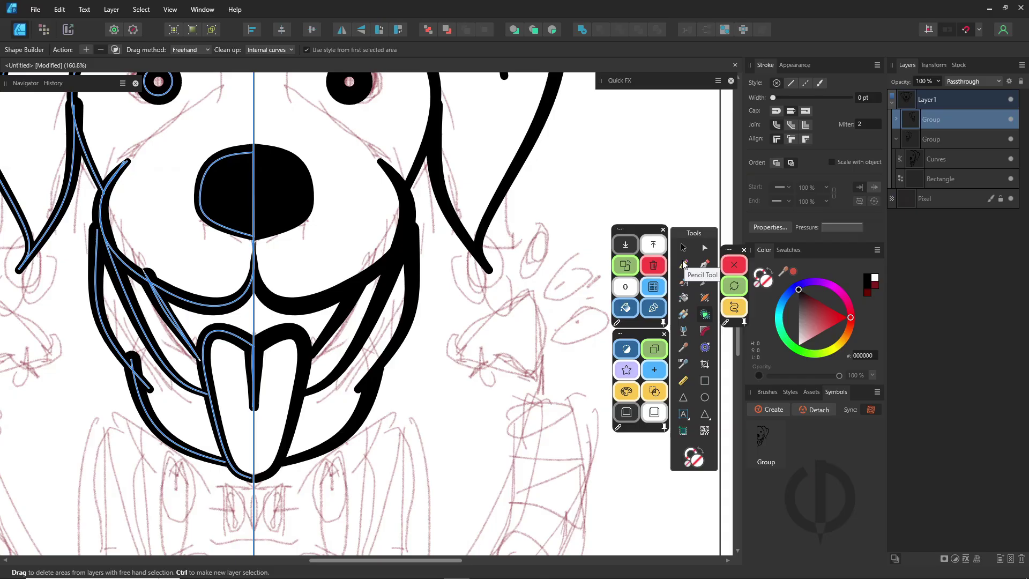
key(v)
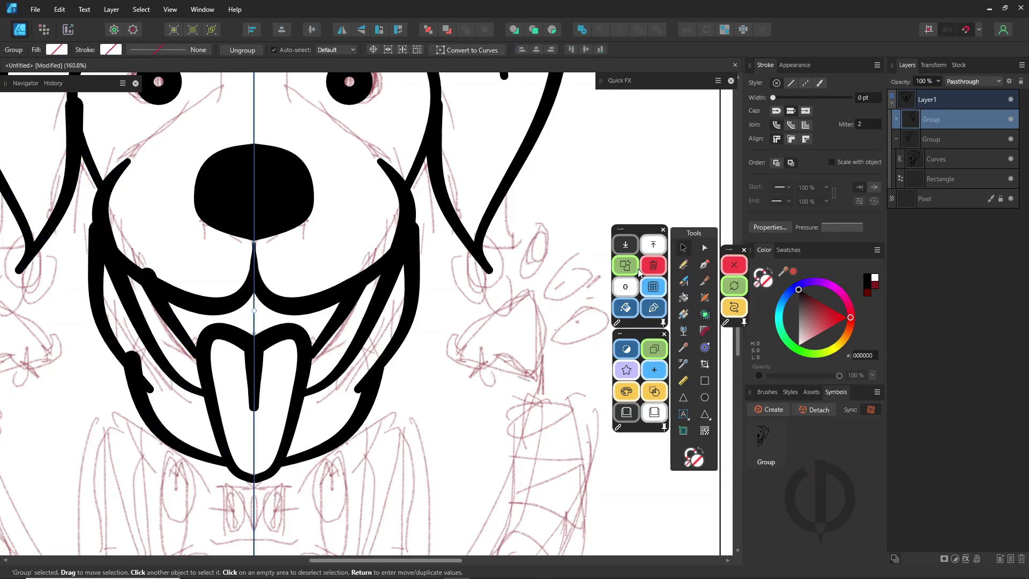
click(643, 286)
Intersect the merged line art with the half-page rectangle and give the result a black fill with no stroke
scroll(492, 340, down, 6)
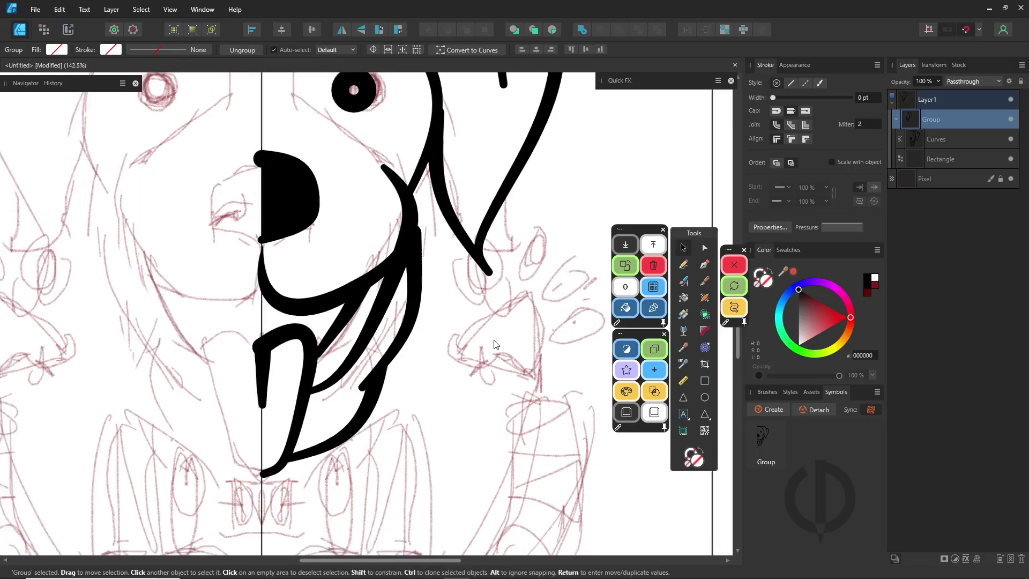
drag(492, 337, 482, 359)
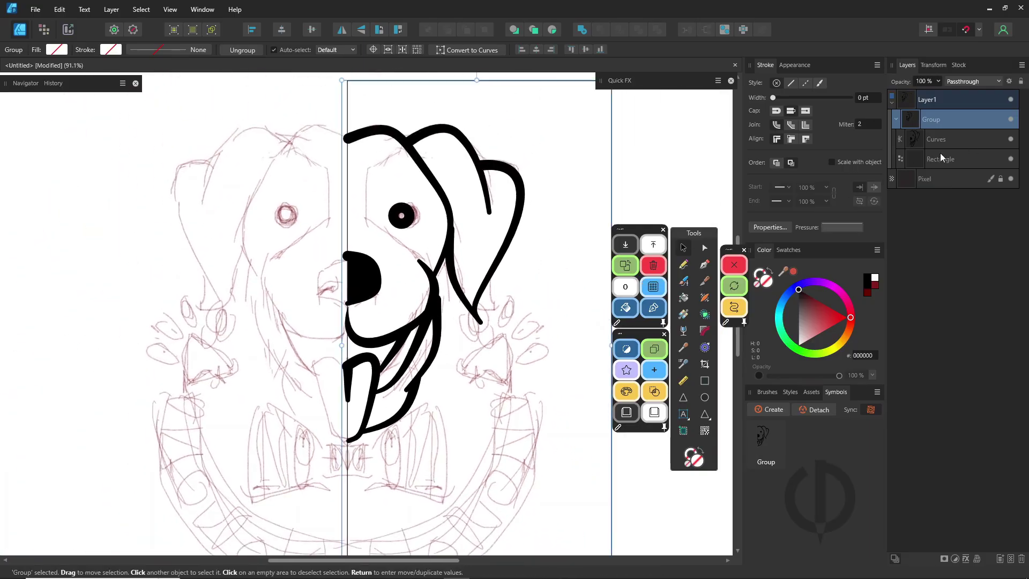
click(952, 160)
shift+click(962, 146)
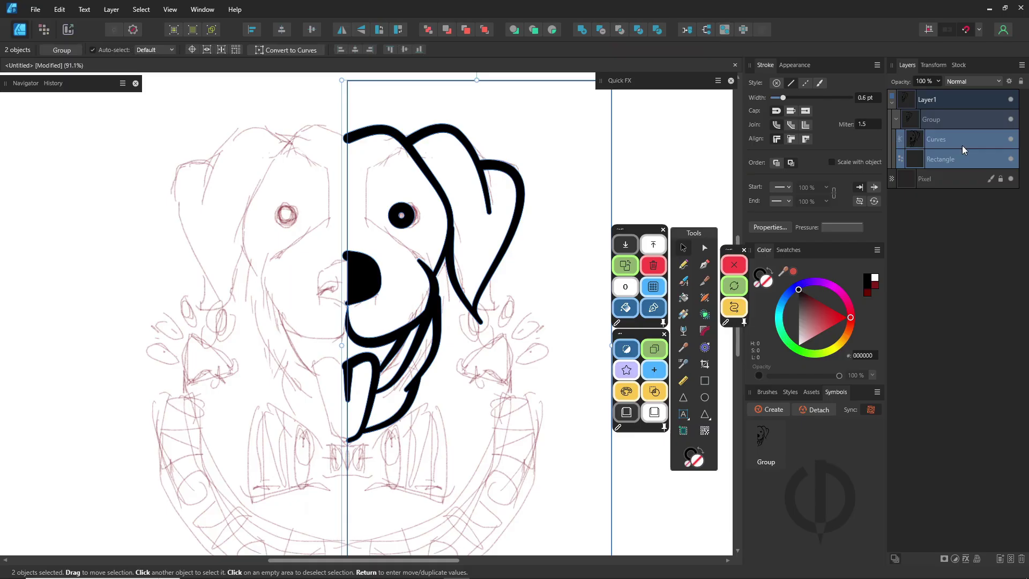
click(619, 31)
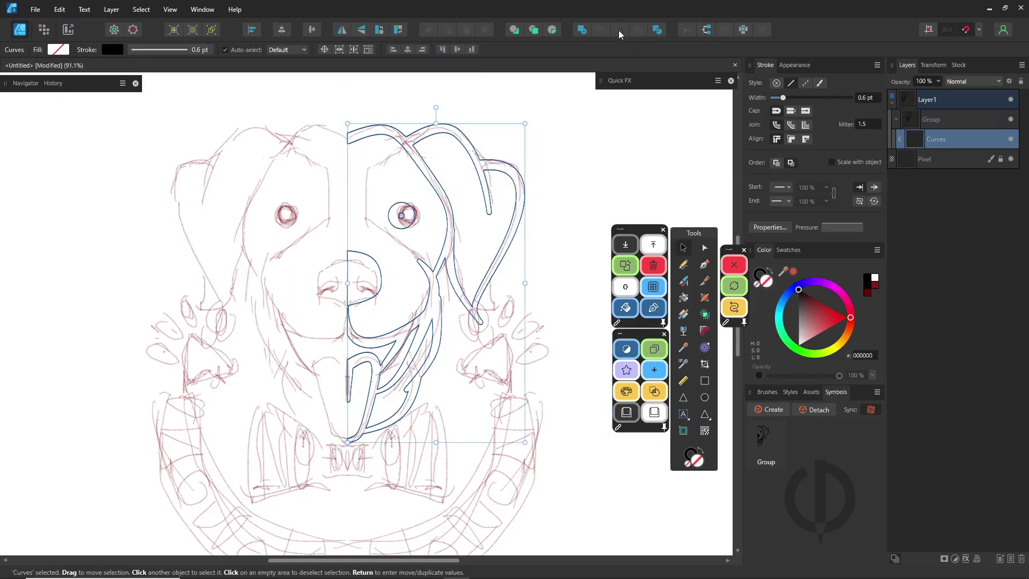
click(769, 274)
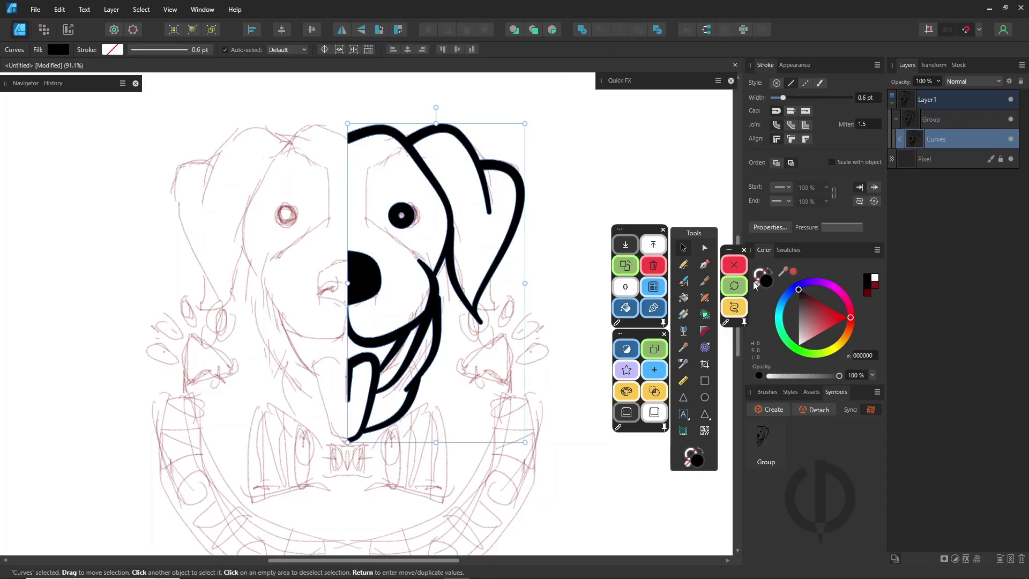
Hide the pixel sketch layer, and place a horizontally flipped duplicate of the half face against its left edge
click(1011, 159)
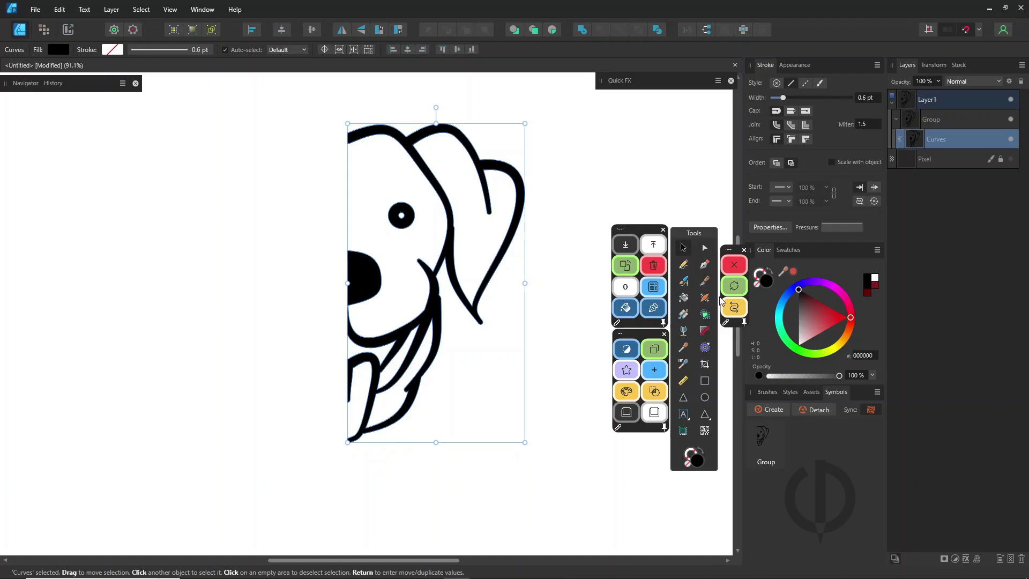
click(626, 266)
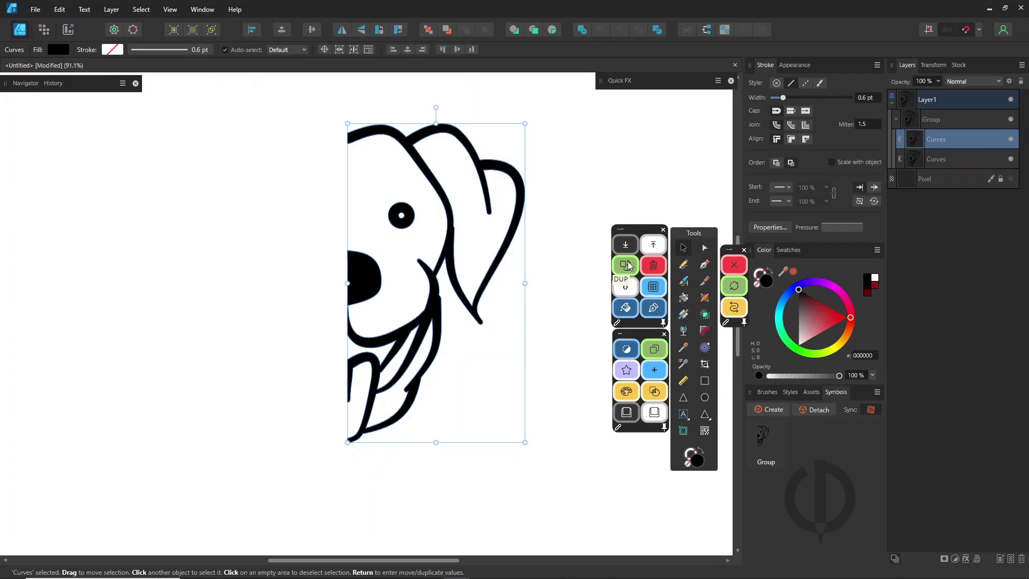
click(343, 31)
drag(488, 244, 315, 253)
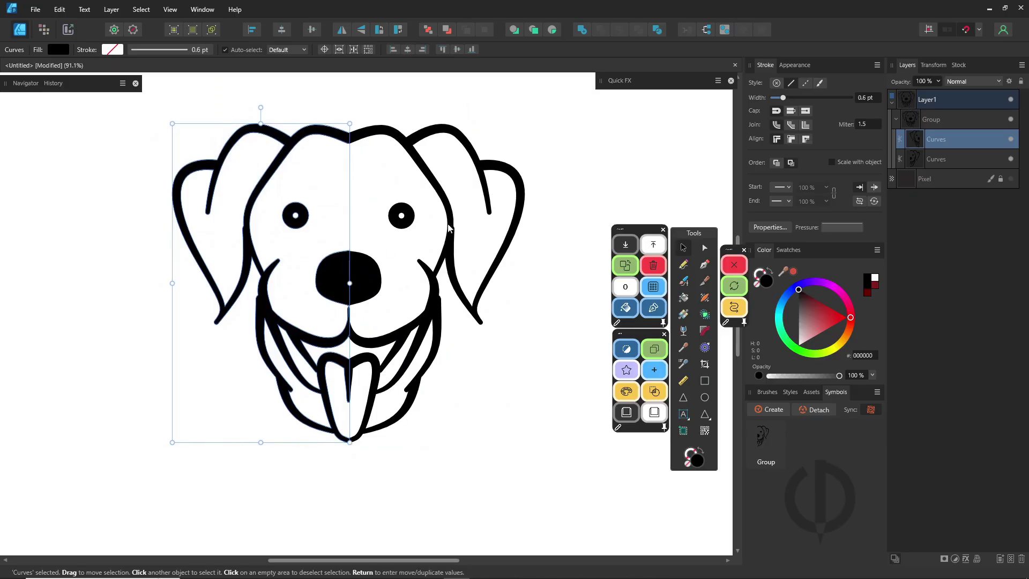
Align the two face halves and merge them into a single shape with the Add operation
shift+click(959, 159)
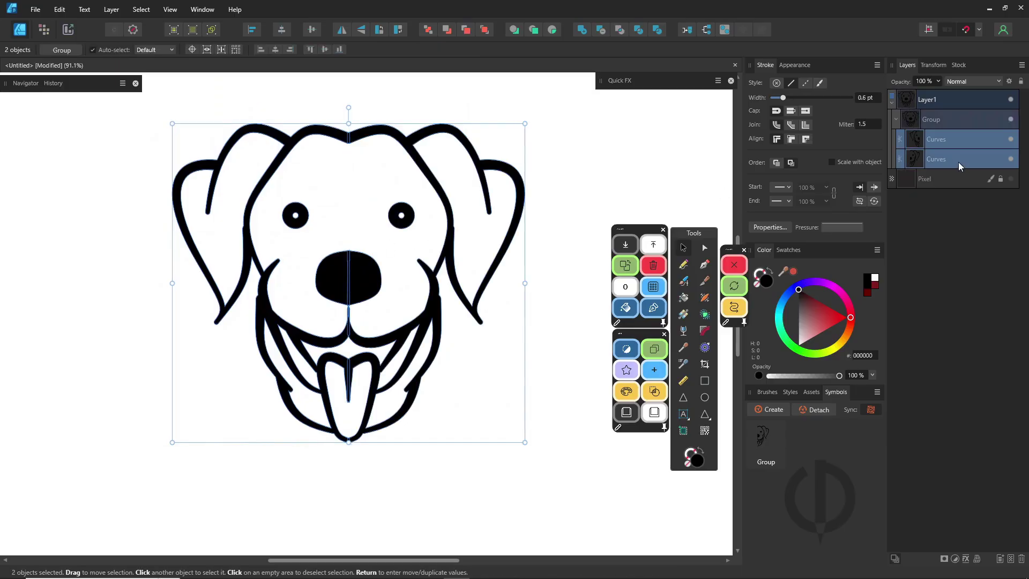
click(312, 31)
scroll(396, 278, up, 2)
scroll(396, 278, down, 4)
scroll(395, 278, up, 2)
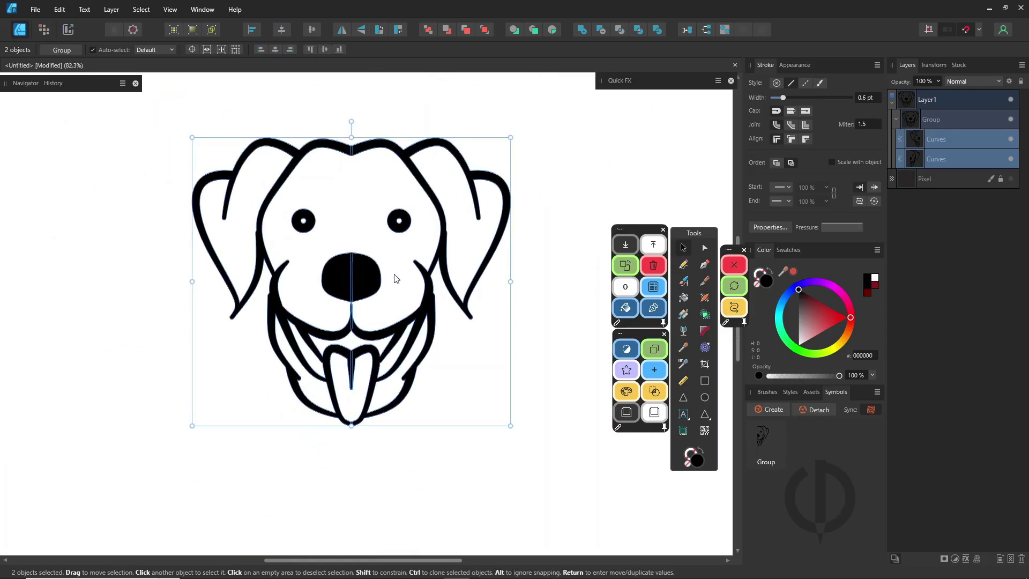
click(581, 29)
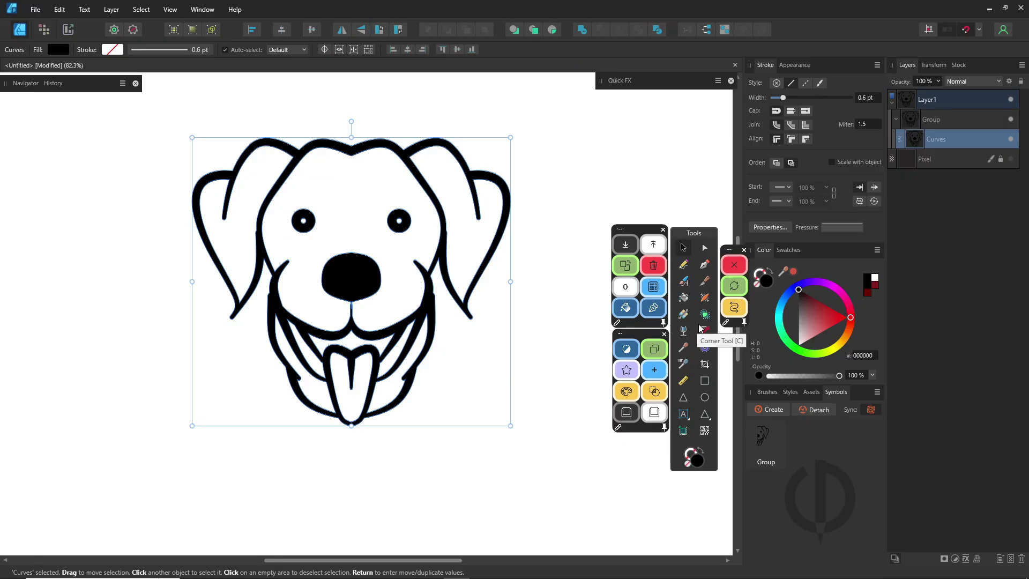
Fill the head and the four jaw areas beside the mouth with light grey CECECE using Vector Flood Fill
click(684, 298)
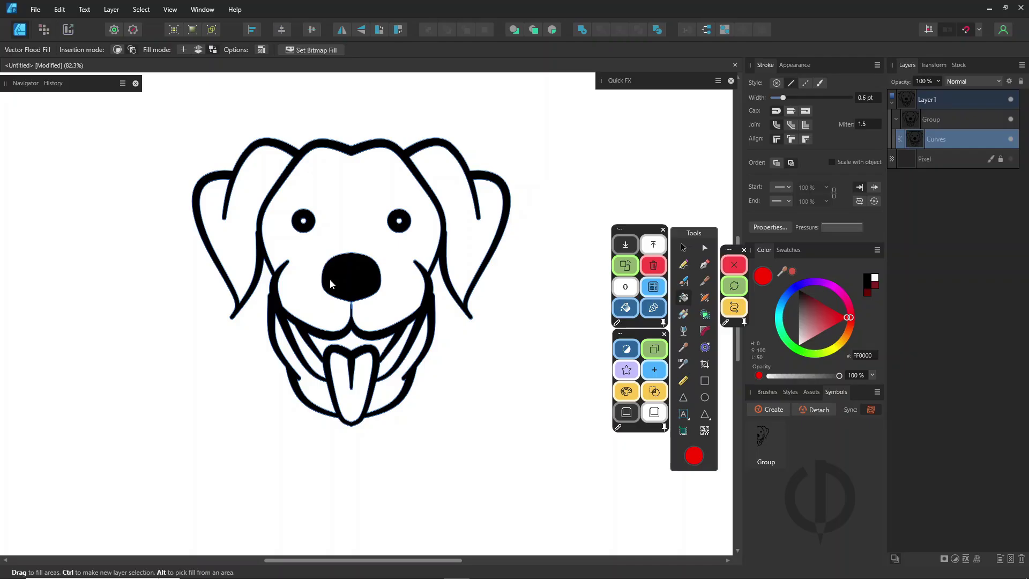
drag(807, 327, 797, 297)
click(352, 208)
click(308, 357)
click(391, 361)
click(403, 375)
click(308, 389)
Flood fill both ears with reddish brown and the tongue with pink
click(459, 200)
click(257, 193)
click(821, 325)
click(347, 399)
Flood fill the mouth interior above the tongue with near-black and both eye highlights with white FFFFFF
click(373, 343)
click(803, 347)
click(304, 221)
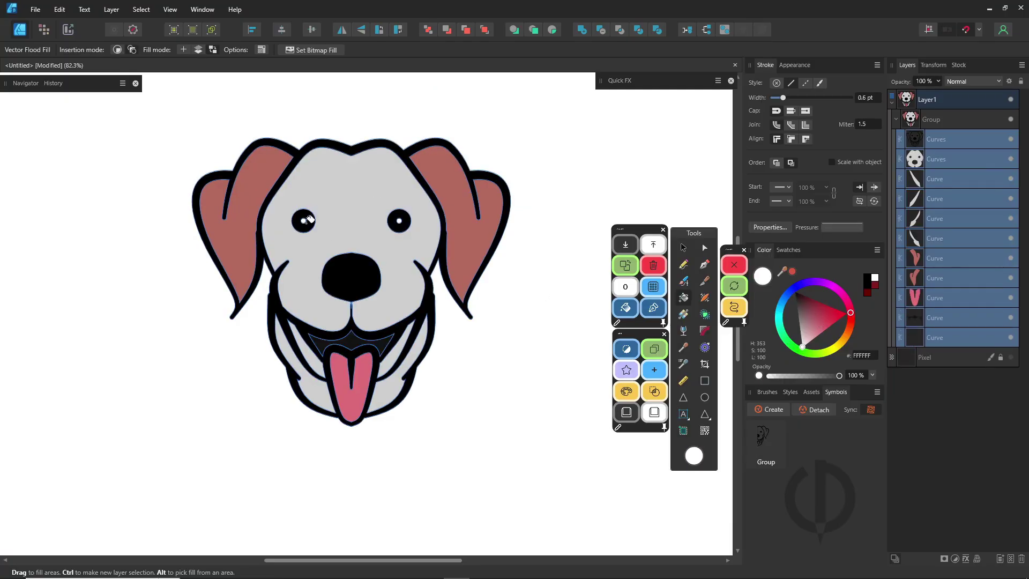
click(399, 221)
Select every shape sharing the head's light grey fill colour and merge them into one shape with the Add operation
click(683, 248)
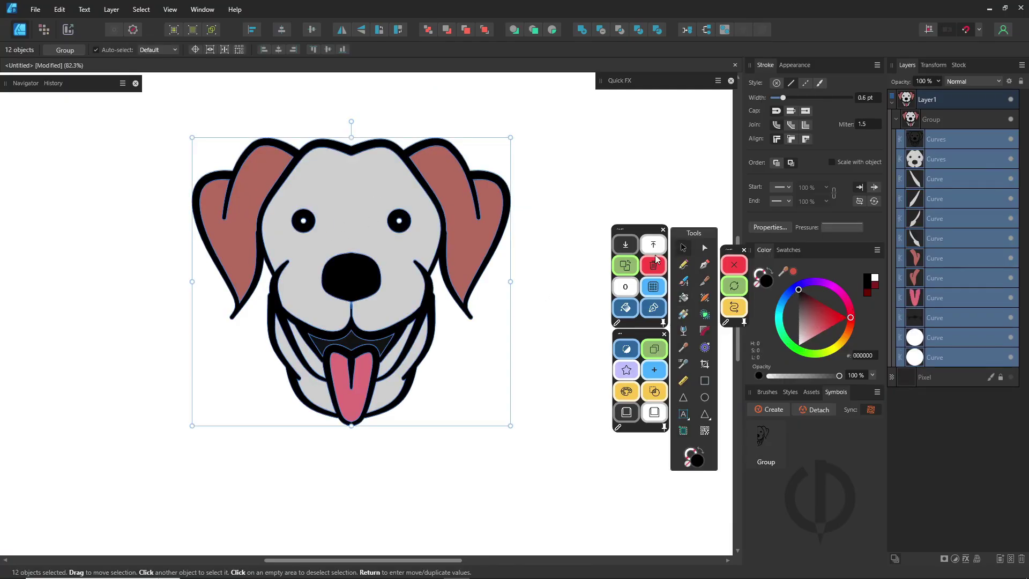
click(372, 195)
click(141, 10)
mouse_move(177, 156)
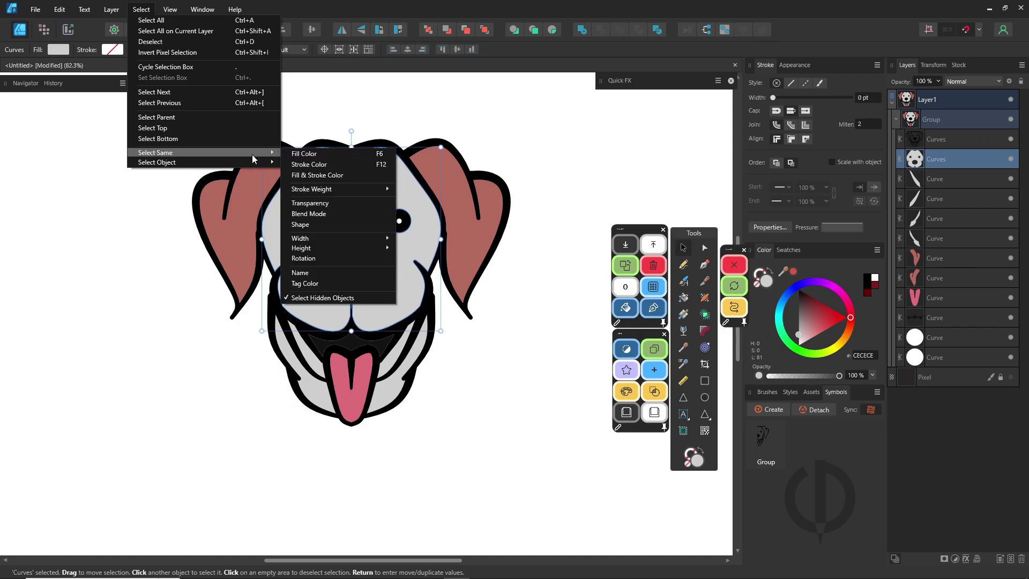
click(304, 154)
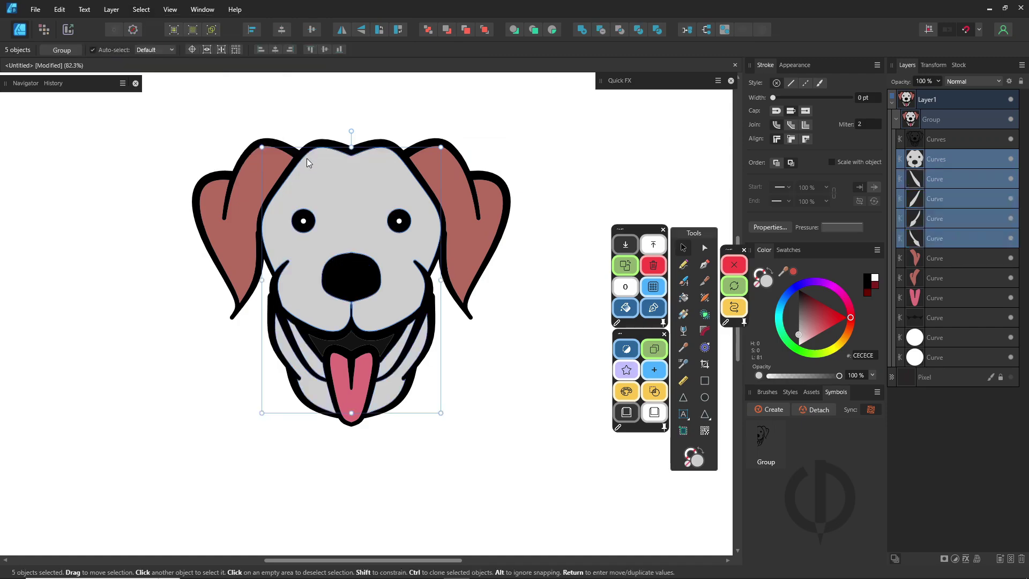
click(582, 32)
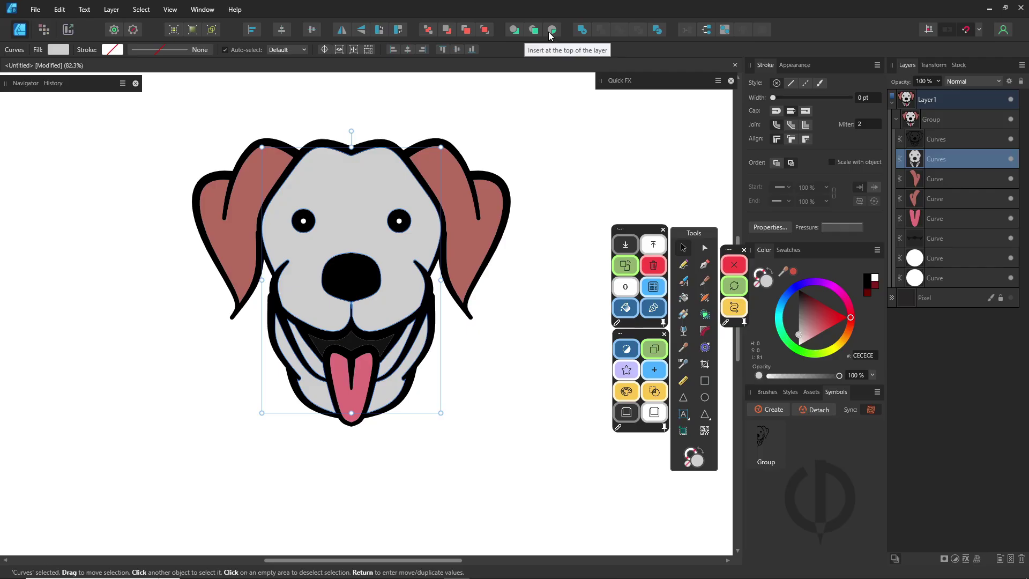
Draw reddish-brown freehand patches inside the grey face shape around both eyes and over the right side of the jaw
key(n)
drag(412, 169, 370, 181)
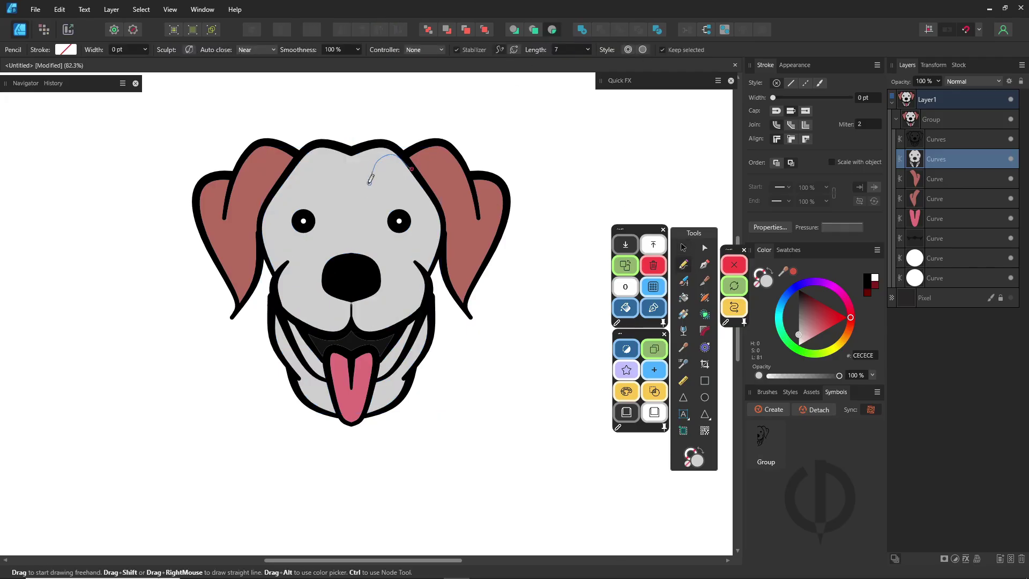
drag(455, 252, 458, 193)
drag(783, 272, 498, 205)
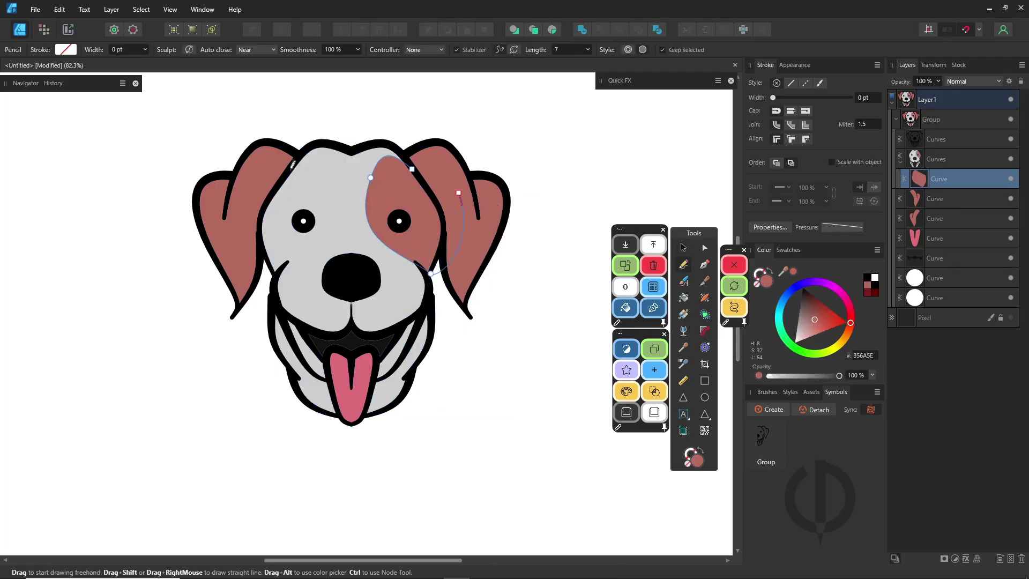
drag(326, 229, 237, 190)
drag(481, 372, 485, 390)
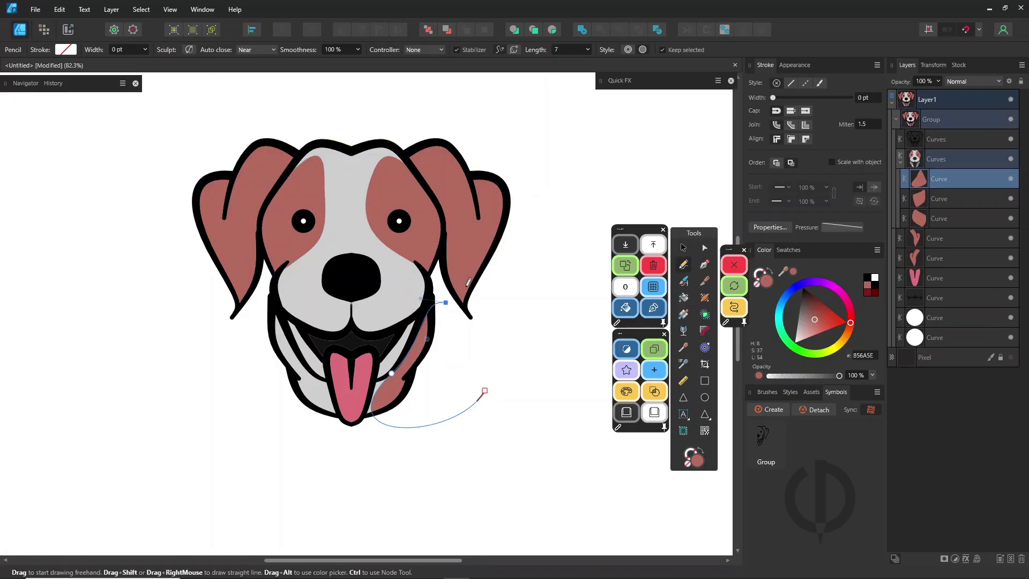
Draw a freehand highlight inside the left ear along its outer edges and colour it light pink
ctrl+click(262, 181)
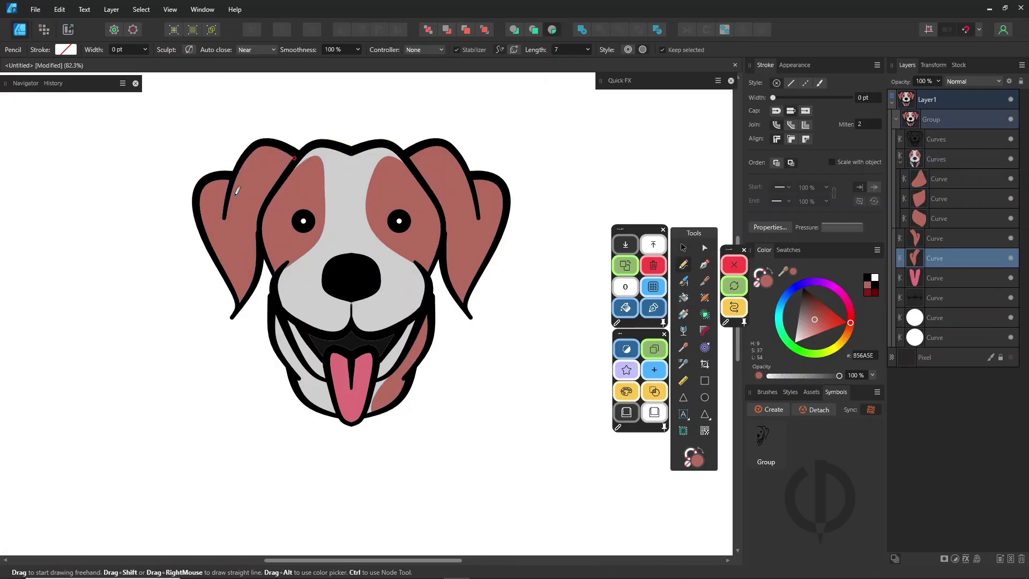
drag(295, 158, 296, 137)
drag(815, 320, 811, 335)
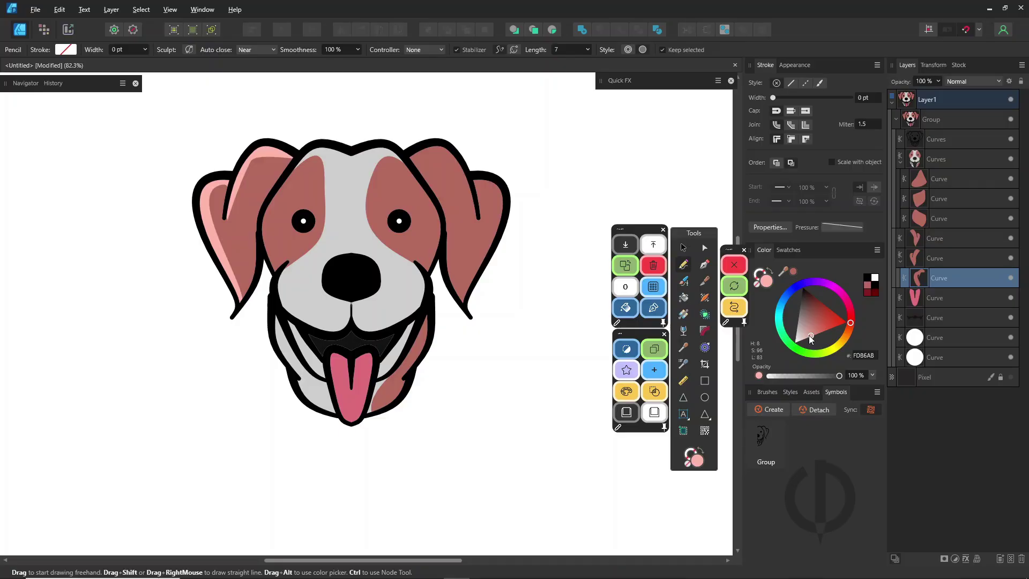
ctrl+click(249, 163)
drag(262, 139, 268, 139)
Draw matching light pink highlights inside the right ear, along its inner edge and beside the fold
ctrl+click(439, 165)
click(654, 391)
drag(410, 147, 449, 237)
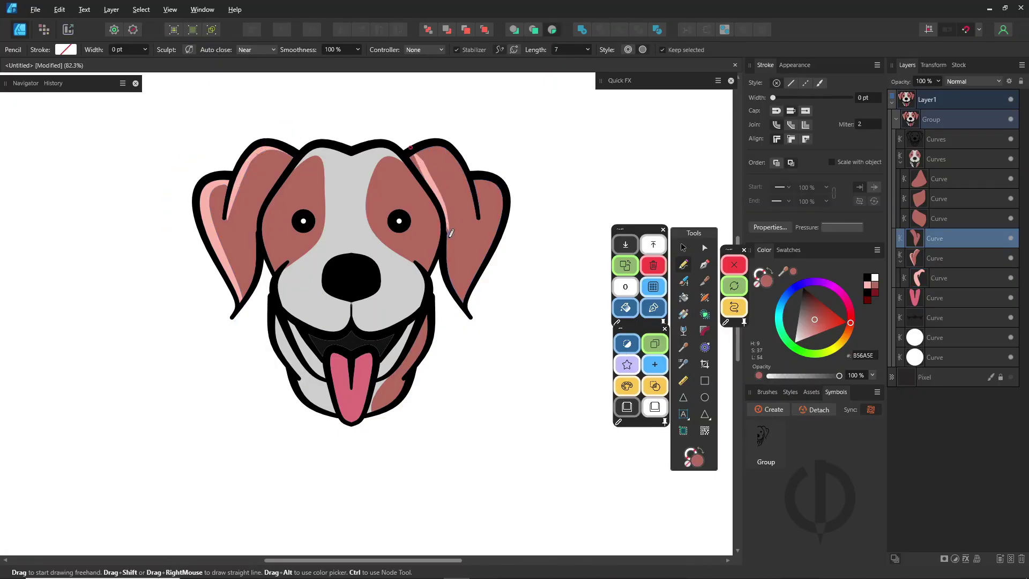
drag(481, 166, 468, 156)
Draw white FFFFFF highlights across the forehead and on the nose, placing the nose highlight above the line art
ctrl+click(360, 182)
drag(641, 330, 577, 230)
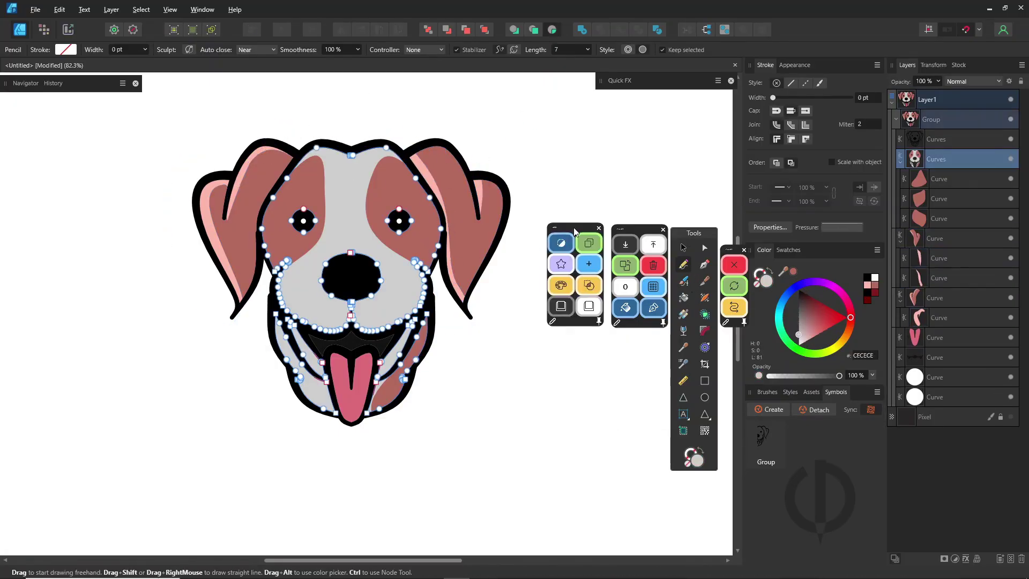
drag(639, 230, 637, 343)
drag(577, 232, 636, 241)
drag(287, 173, 402, 158)
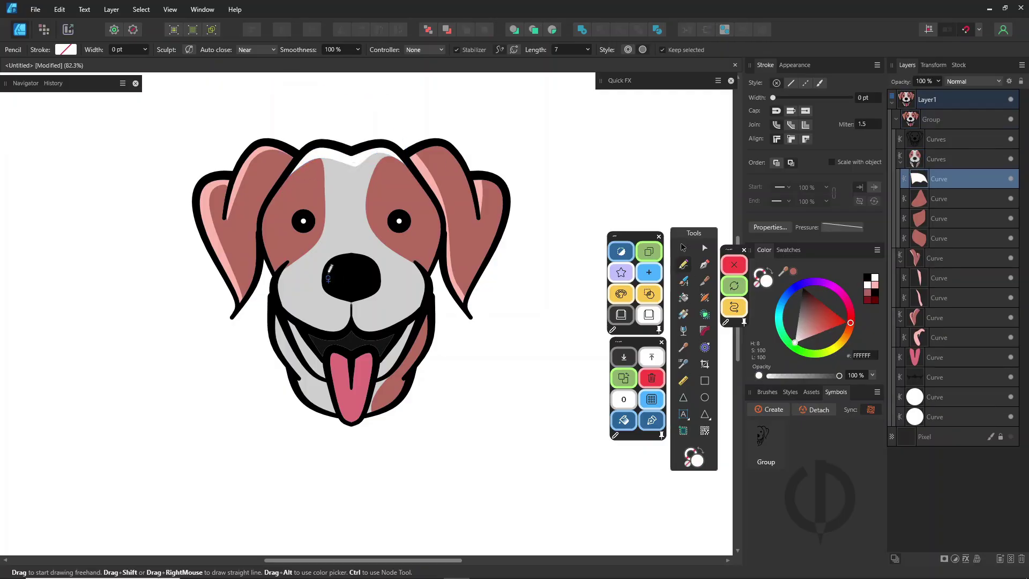
drag(328, 281, 358, 263)
drag(951, 179, 942, 199)
Draw white highlights along the left edges of the muzzle, cheek and jaw, and on both halves of the tongue
drag(284, 325, 269, 295)
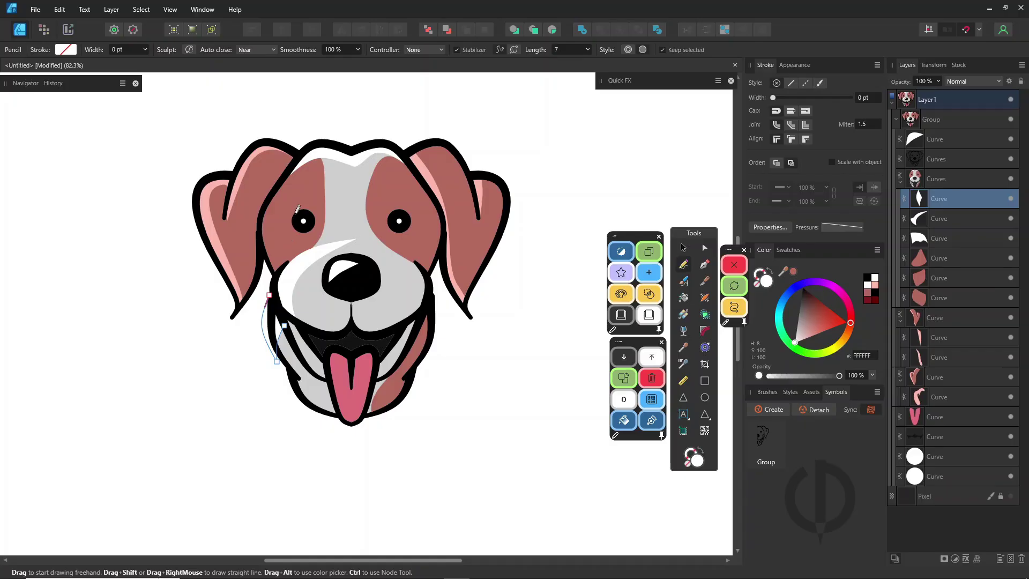
drag(259, 234, 272, 273)
drag(309, 388, 315, 414)
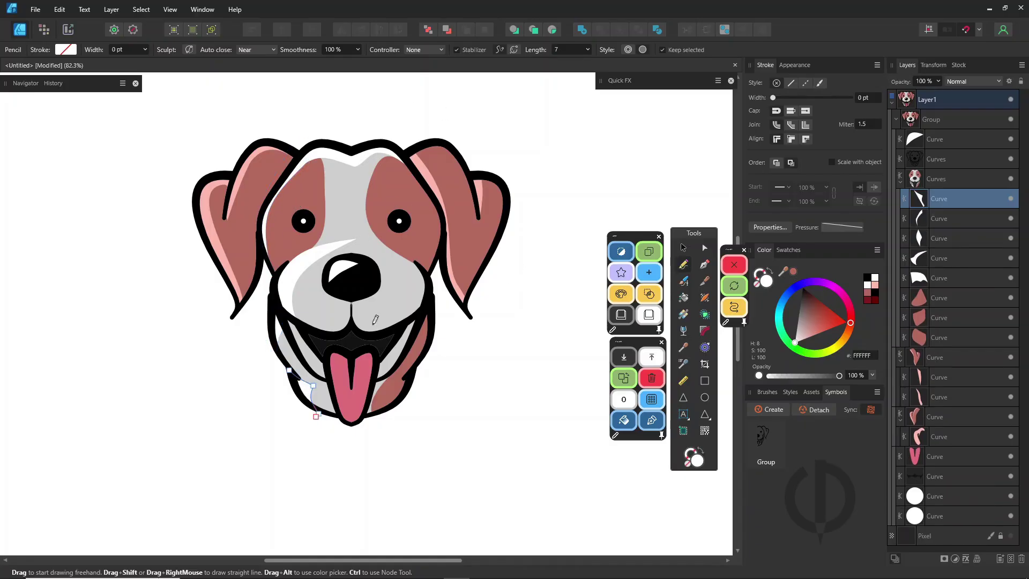
ctrl+click(345, 359)
mouse_move(381, 348)
mouse_down()
mouse_move(351, 395)
mouse_move(373, 346)
mouse_up()
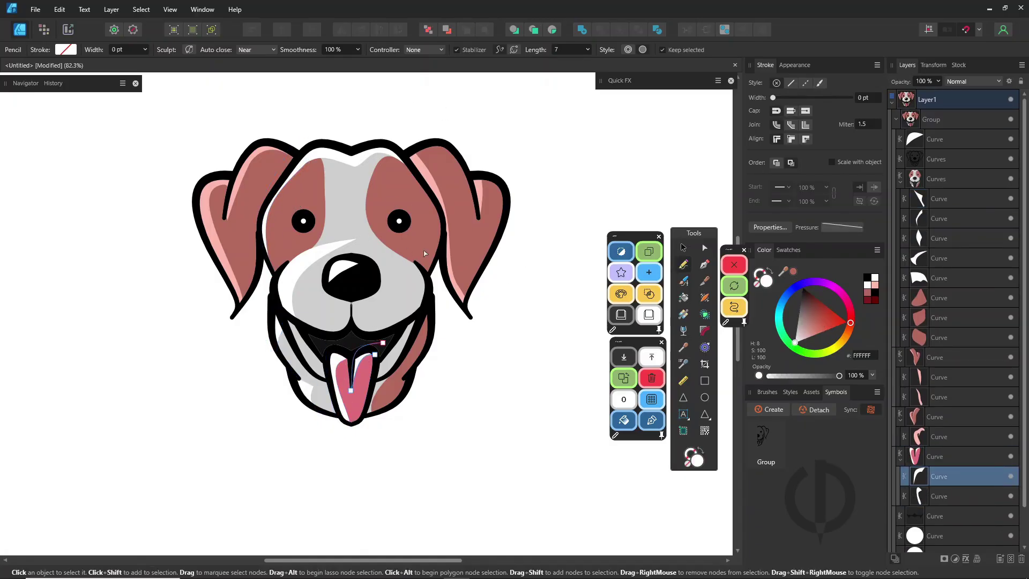
Try to draw a highlight over the lower part of the brown patch around the right eye
ctrl+click(423, 253)
drag(384, 247, 433, 281)
mouse_move(636, 341)
mouse_down()
mouse_move(576, 234)
mouse_move(633, 135)
mouse_up()
Select the ear highlights that share the same fill and recolour them orange E6A06E
ctrl+click(208, 220)
click(622, 216)
drag(851, 323, 849, 338)
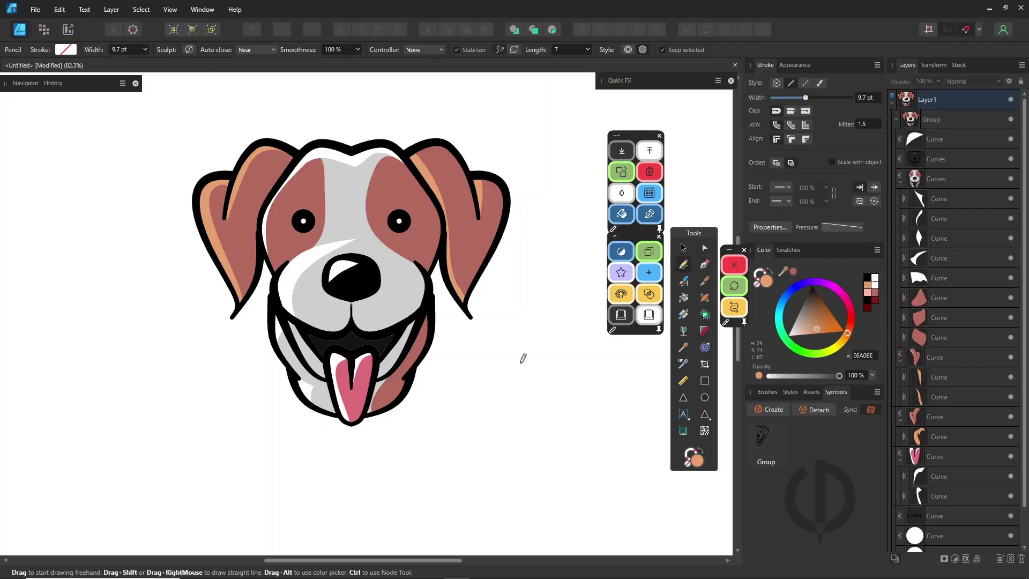
Select all ear highlights by their shared fill colour and recolour them light grey D6D6D6
scroll(476, 414, down, 1)
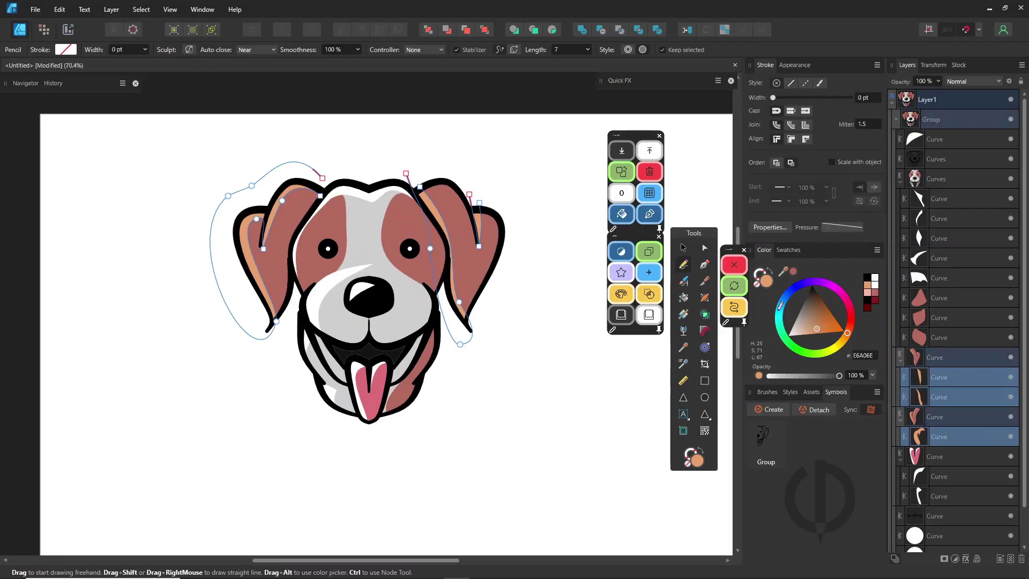
drag(681, 251, 684, 248)
click(683, 247)
click(441, 227)
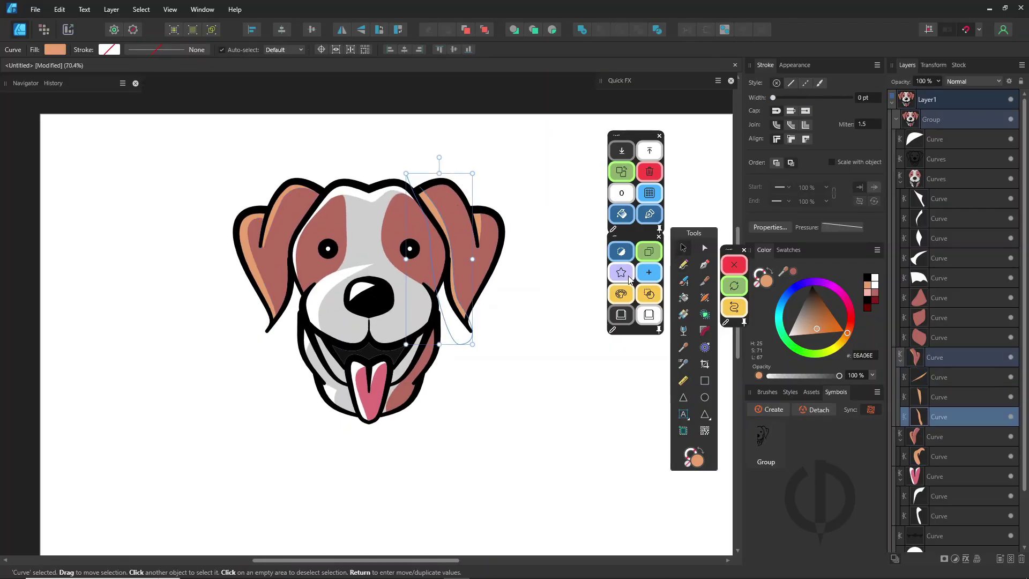
click(627, 275)
click(441, 227)
click(622, 216)
drag(817, 329, 793, 327)
Add a new layer and draw a large circle on it around the dog's head, filled with black 000000
click(705, 397)
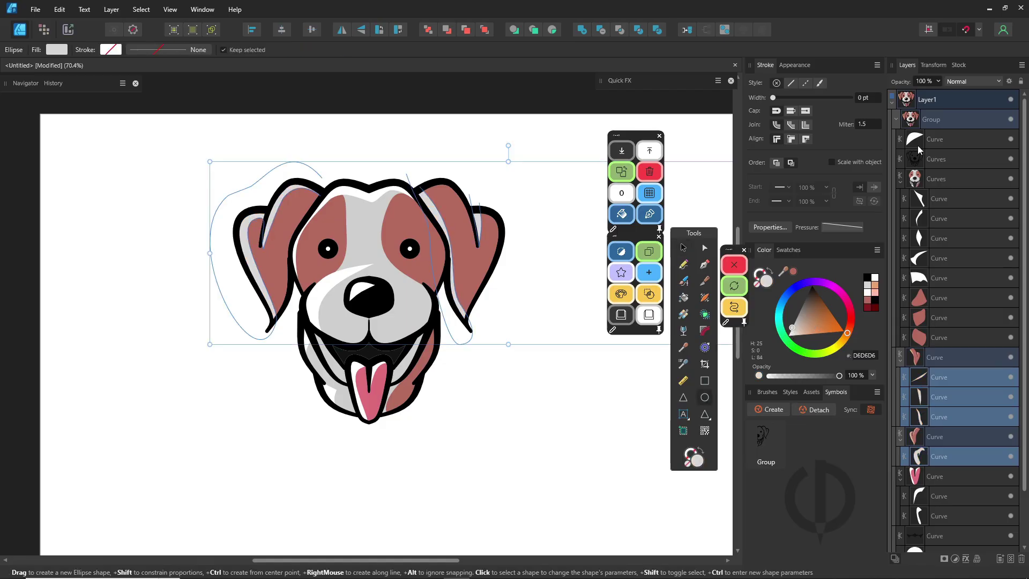
click(892, 102)
click(926, 120)
click(648, 272)
drag(210, 456, 551, 114)
click(867, 277)
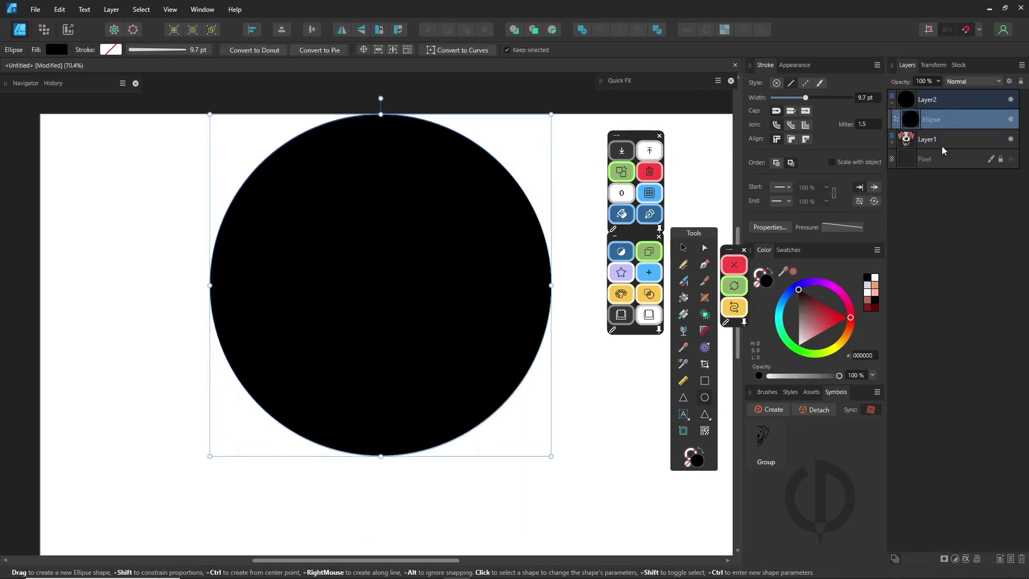
Move the circle's layer behind the dog's layer and enlarge the circle so it surrounds the head with a wide margin
click(928, 99)
click(622, 151)
click(769, 271)
click(867, 277)
click(683, 247)
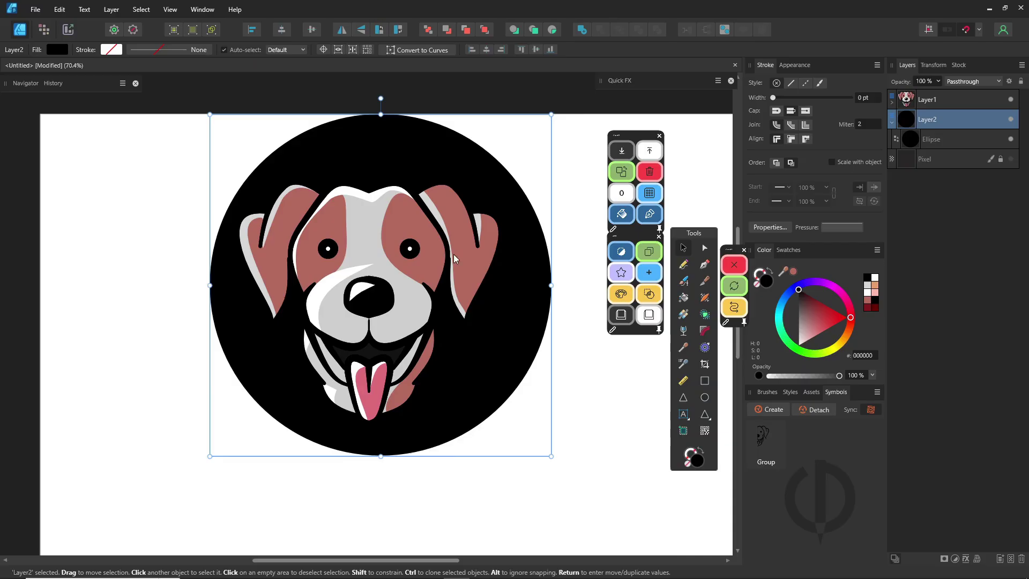
drag(455, 257, 441, 281)
drag(538, 138, 592, 83)
drag(503, 197, 482, 243)
Apply a thick white outline layer effect around the whole dog head
click(939, 101)
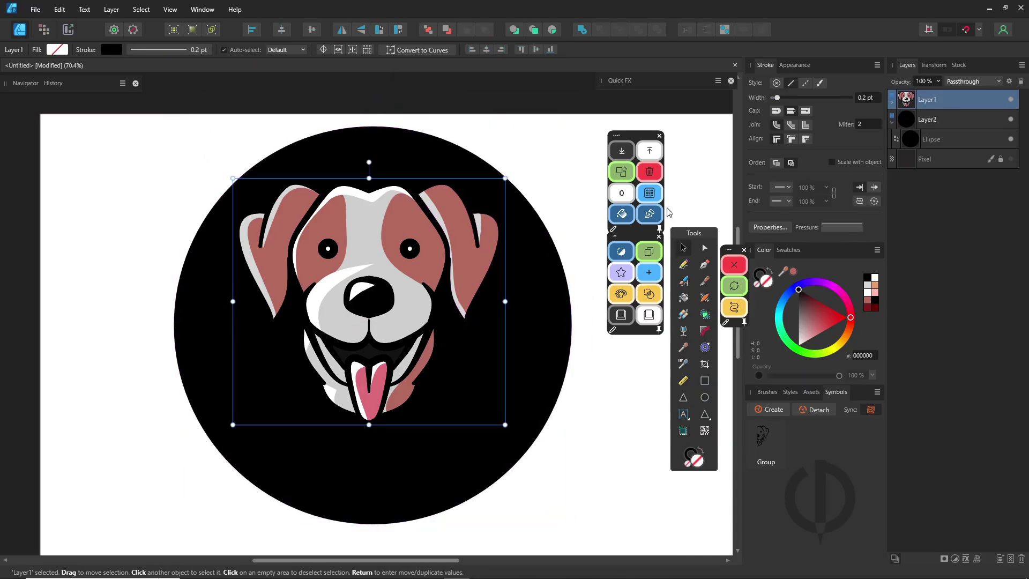
drag(633, 237, 628, 384)
drag(635, 136, 632, 277)
click(619, 80)
click(604, 134)
click(644, 156)
click(612, 222)
scroll(659, 153, down, 1)
drag(634, 142, 664, 147)
Centre the black circle on the dog's head and colour its stroke with reddish brown sampled from the ear
click(538, 341)
drag(538, 341, 538, 371)
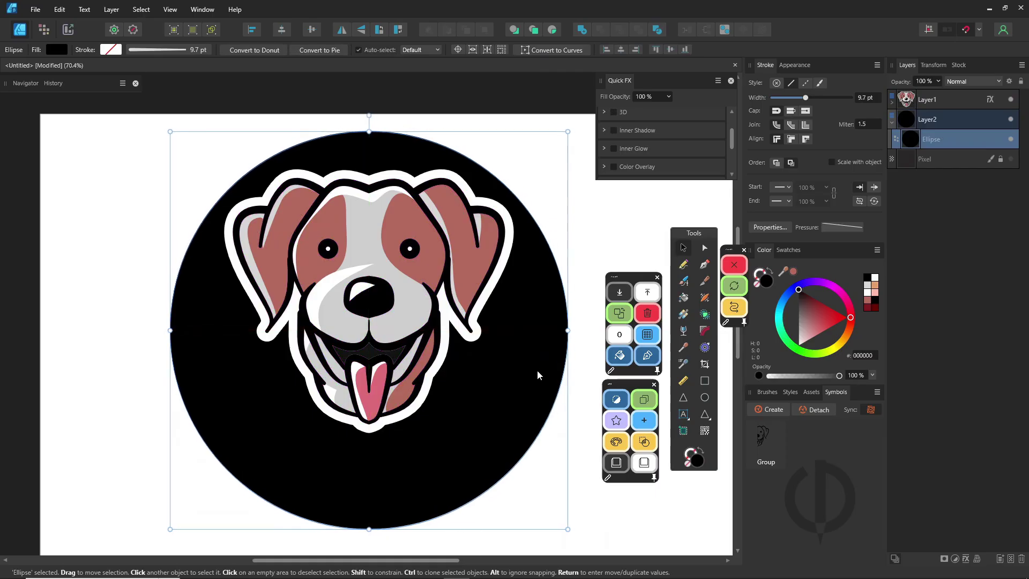
click(795, 65)
drag(731, 249, 746, 308)
click(764, 110)
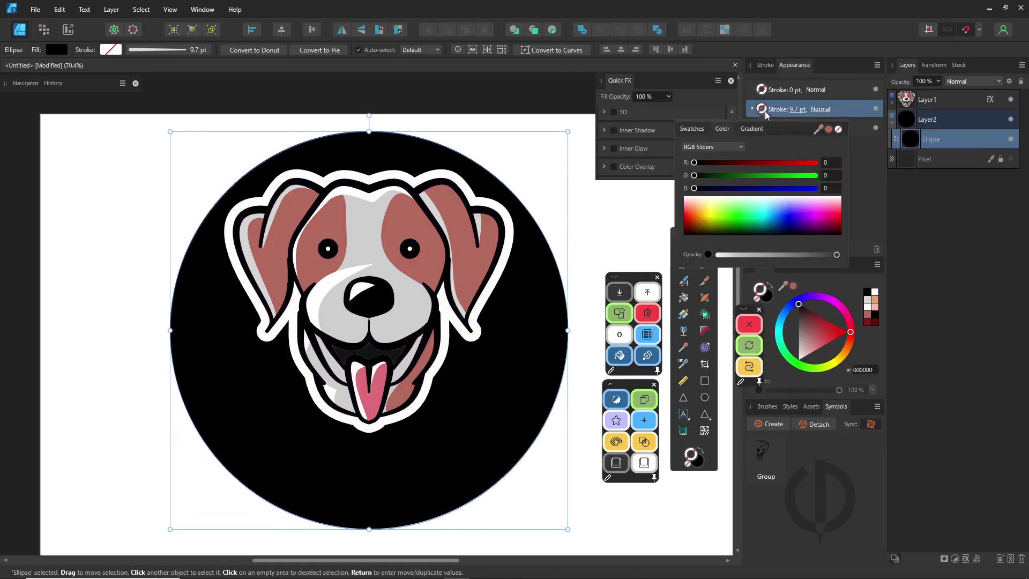
drag(825, 130, 466, 257)
click(871, 199)
Reset the pressure profile of the circle's brown stroke and set its width to 5.2 pt
click(765, 65)
click(842, 227)
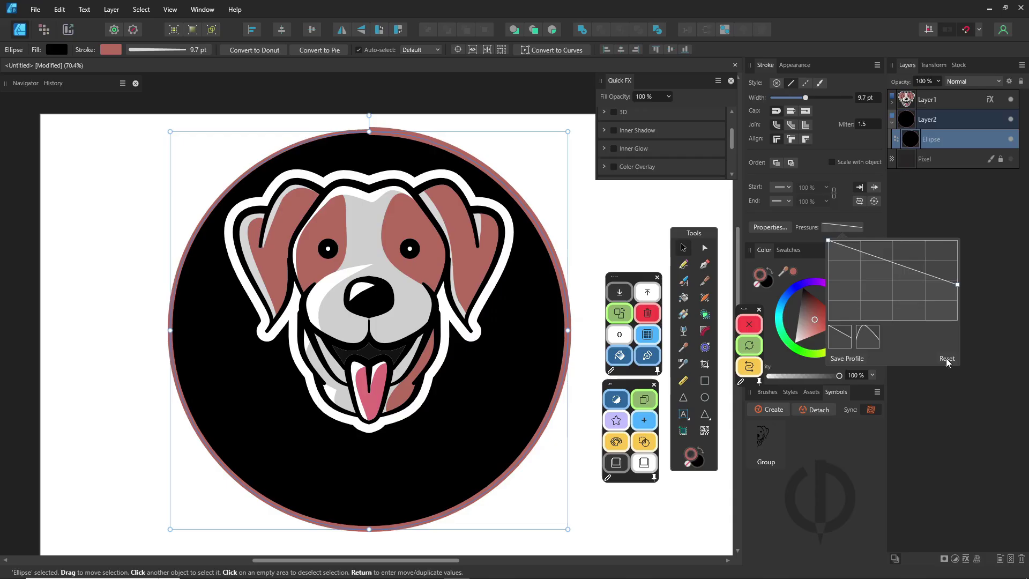
click(947, 358)
click(826, 190)
drag(805, 98, 797, 102)
Add a second black stroke to the circle, place it beneath the brown one and widen it to 34.7 pt
click(795, 65)
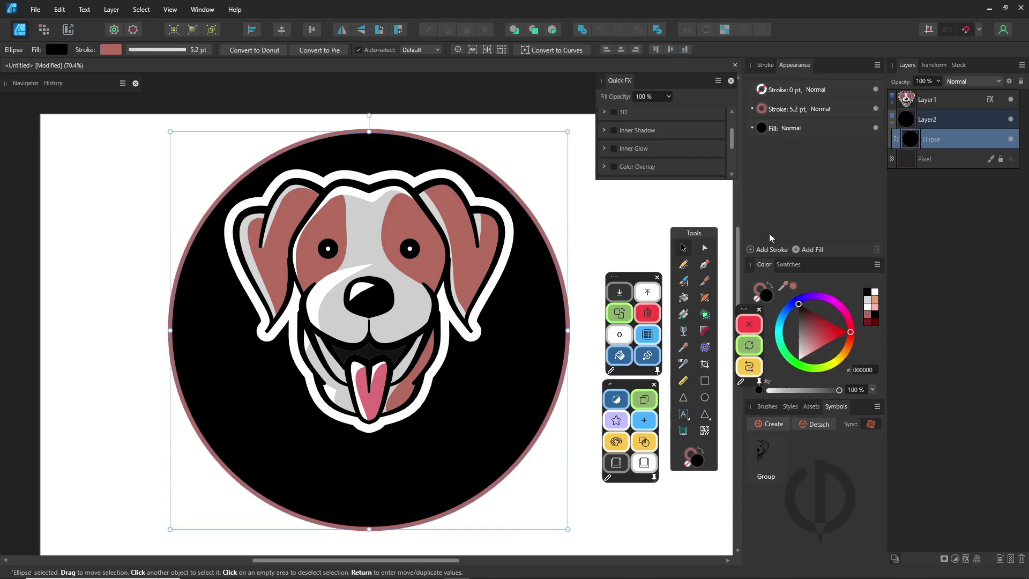
click(771, 111)
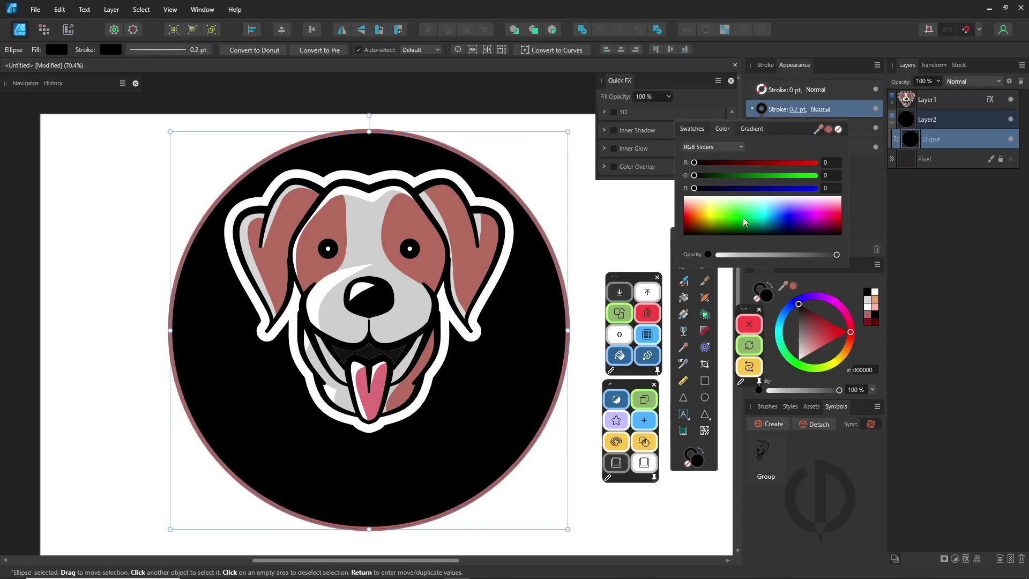
click(766, 65)
mouse_move(783, 98)
mouse_down()
mouse_move(822, 106)
mouse_move(806, 102)
mouse_move(775, 136)
mouse_up()
click(795, 65)
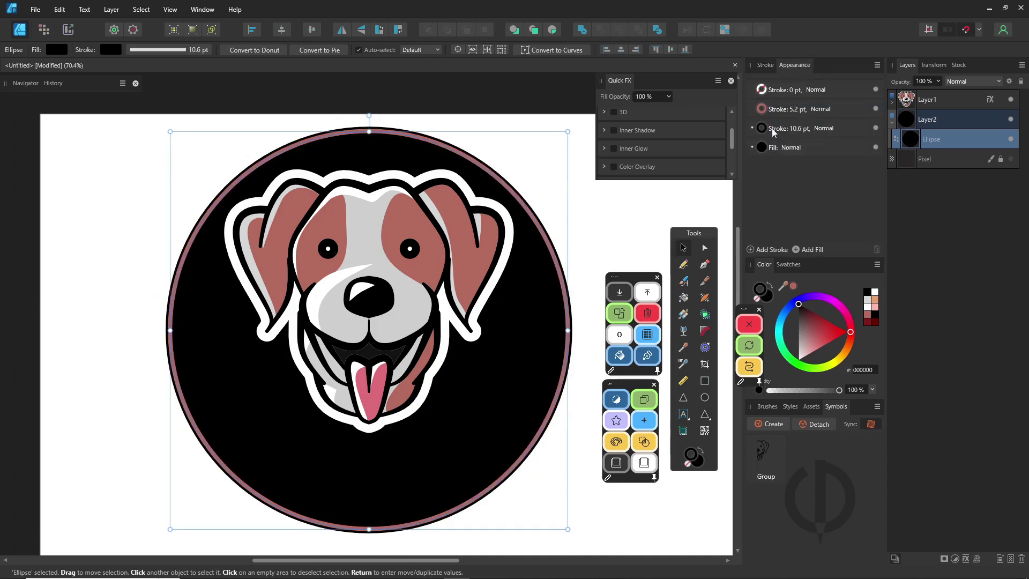
click(765, 65)
drag(806, 98, 828, 100)
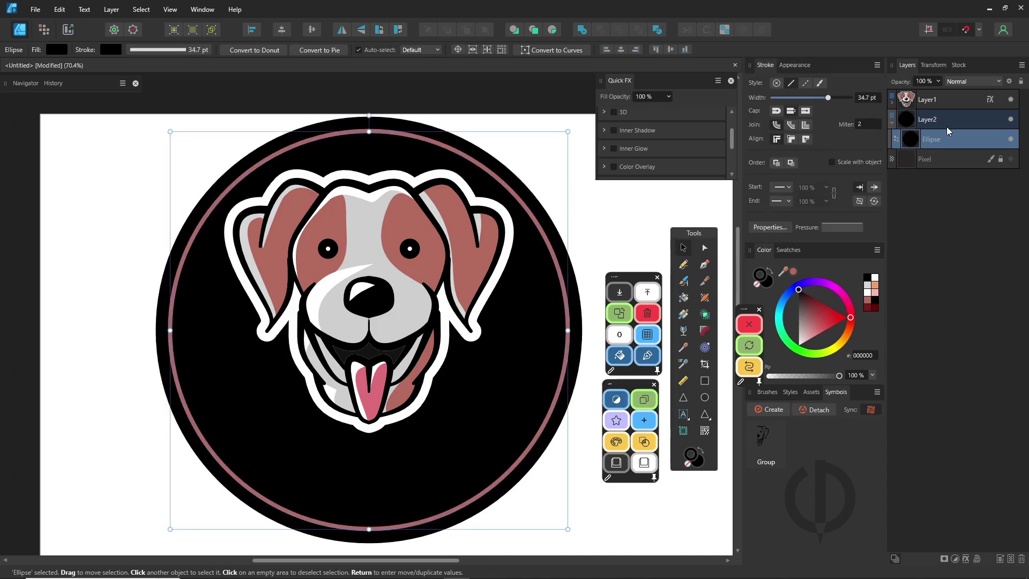
Thin the dog's white outline effect slightly and move the head up inside the ring
click(990, 99)
click(674, 139)
drag(394, 263, 394, 254)
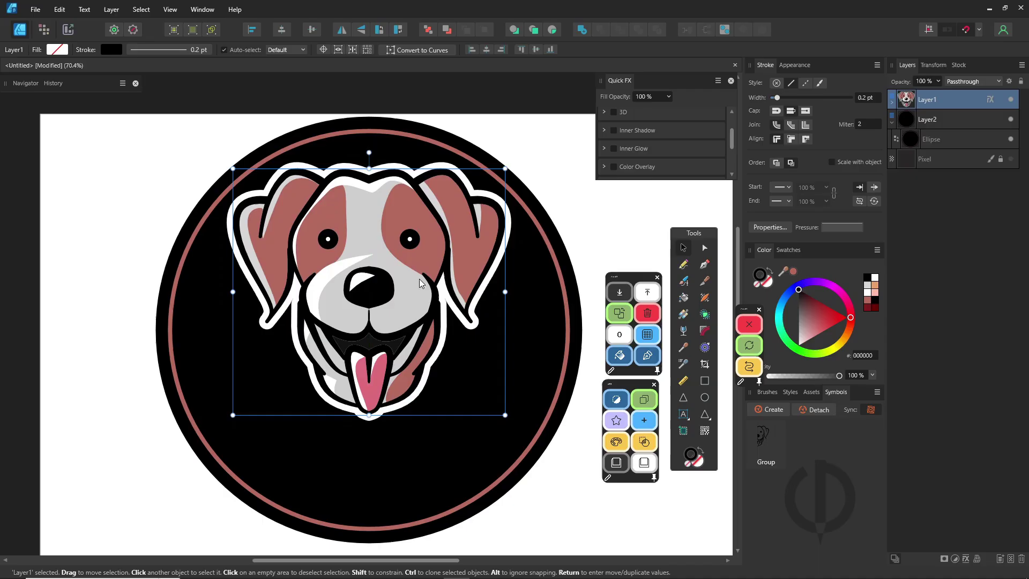
Add the artistic text LOVE ME across the lower part of the circle
double_click(335, 389)
click(611, 253)
click(683, 414)
drag(233, 456, 304, 414)
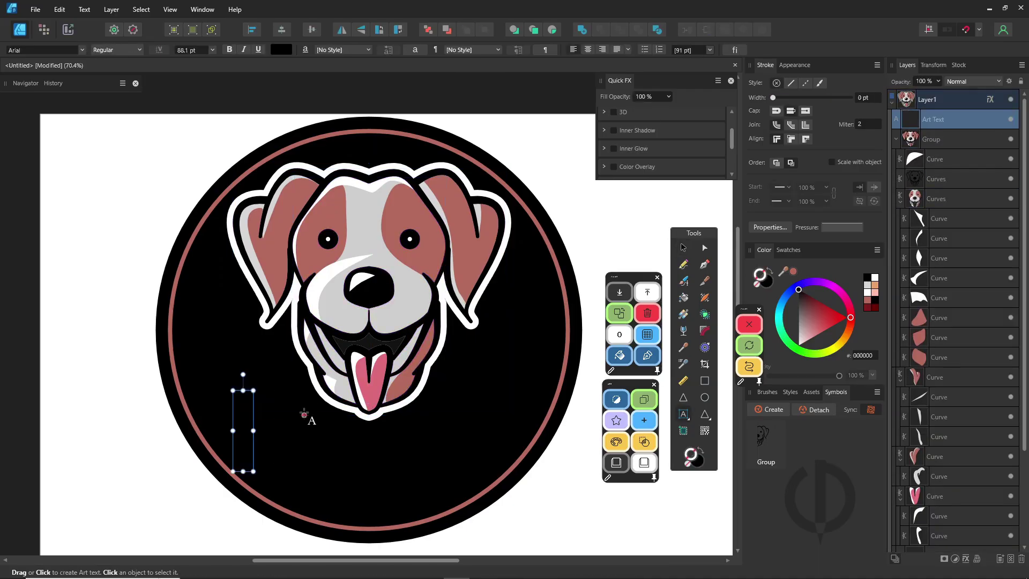
text(LOVE ME)
key(Escape)
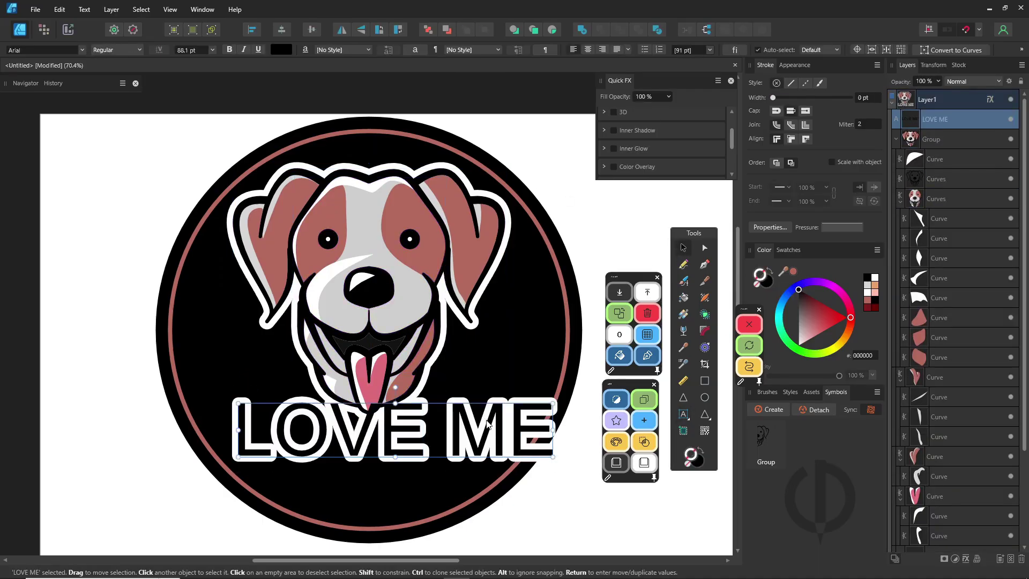
Move the LOVE ME text into the circle's layer behind the dog and fill it with white FFFFFF
drag(935, 119, 935, 91)
drag(938, 100, 938, 148)
click(767, 281)
drag(799, 341, 767, 378)
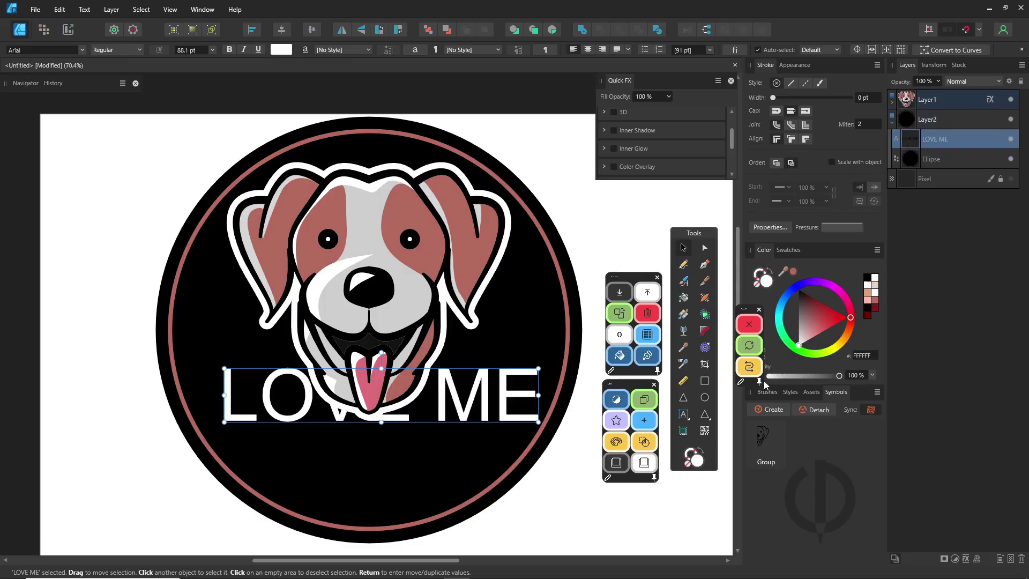
Shrink the LOVE ME text to 55.6 pt, centre it below the dog's chin and set its font to BoonTook
drag(461, 396, 449, 433)
drag(526, 404, 410, 424)
click(82, 50)
click(217, 167)
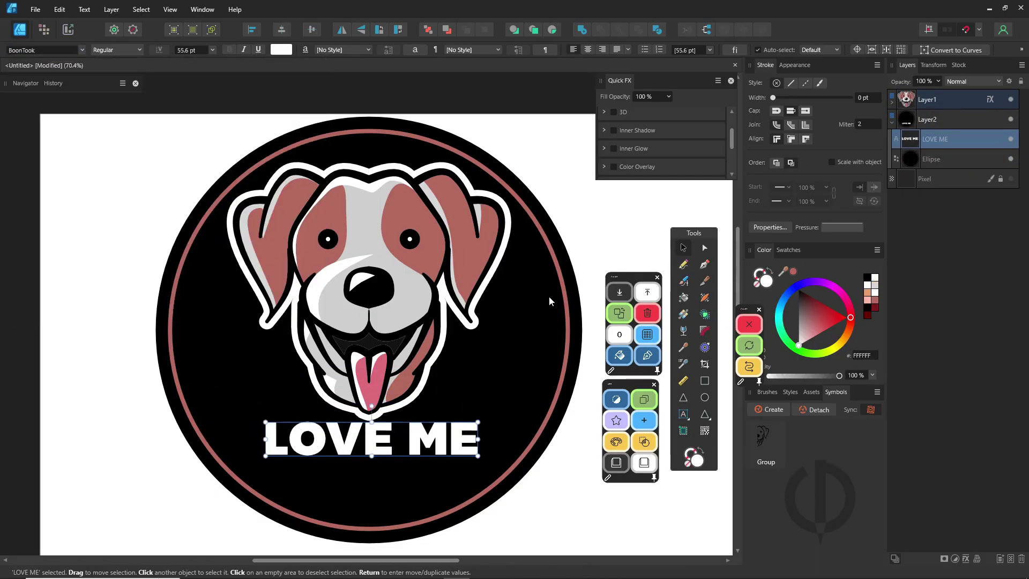
Open the dog layer's effects to review its white outline
click(938, 99)
click(990, 99)
click(672, 139)
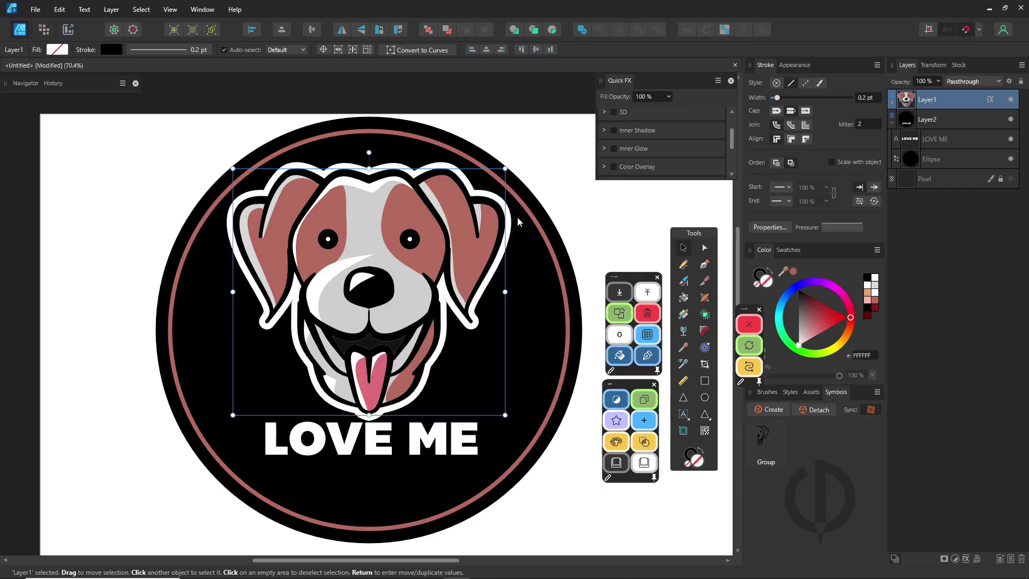
Shrink the dog head, move it up inside the ring, and raise the LOVE ME text to just below its chin
drag(505, 167, 486, 184)
drag(389, 300, 390, 274)
drag(379, 443, 377, 410)
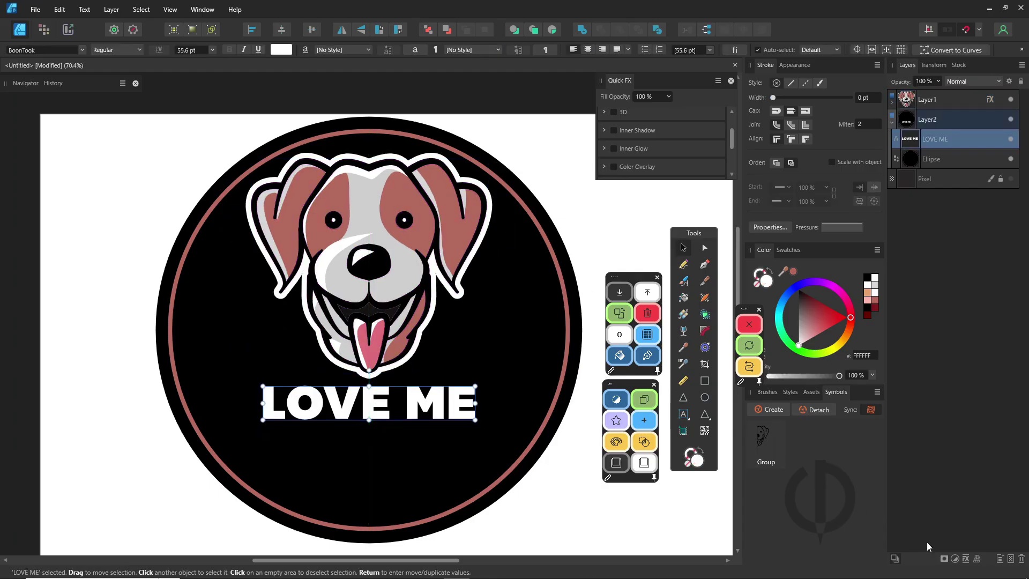
Apply a Mesh warp to the LOVE ME text, add a middle division and flare the outer corners up and down
click(977, 558)
click(965, 472)
double_click(369, 386)
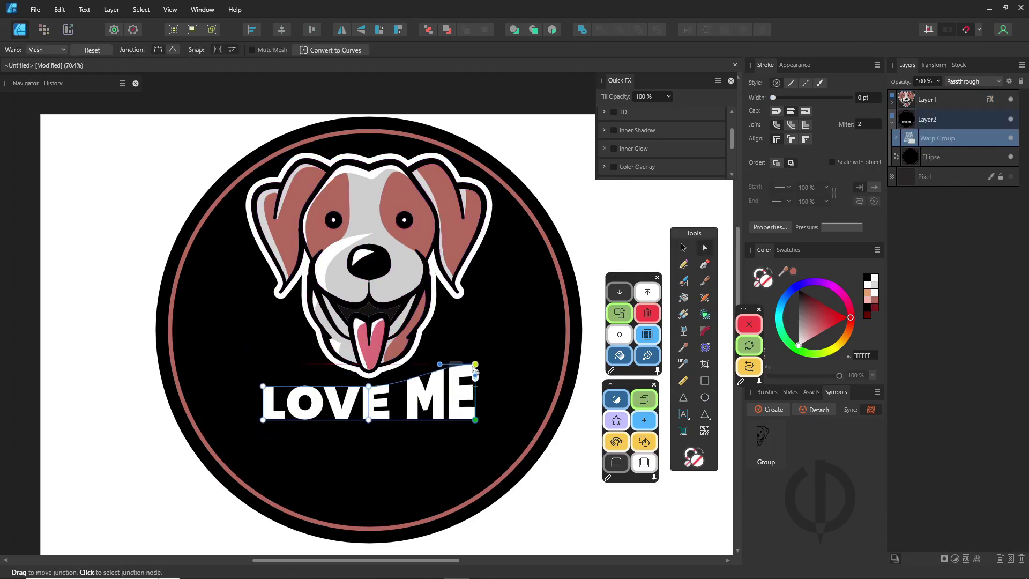
drag(263, 387, 266, 362)
drag(423, 369, 421, 362)
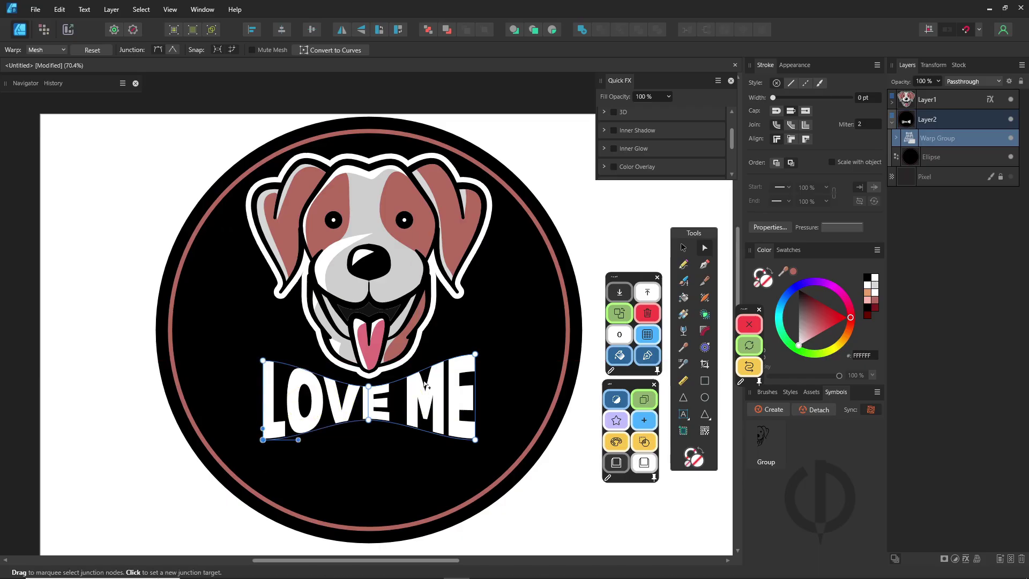
Refine the warp mesh's curve handles and corners so the LOVE ME text bends evenly around the dog's chin
drag(317, 374, 319, 368)
drag(402, 393, 399, 382)
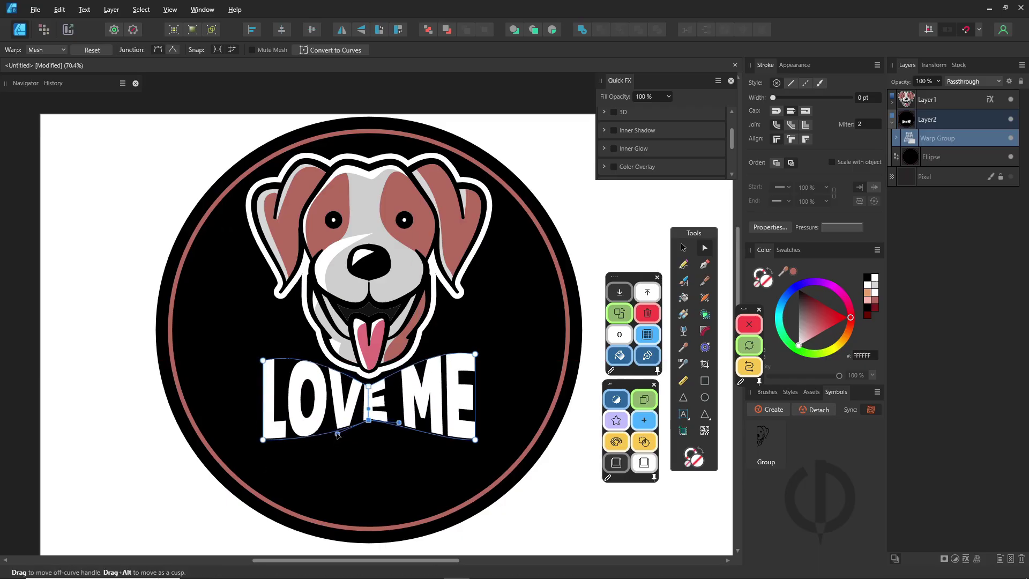
drag(394, 433, 397, 432)
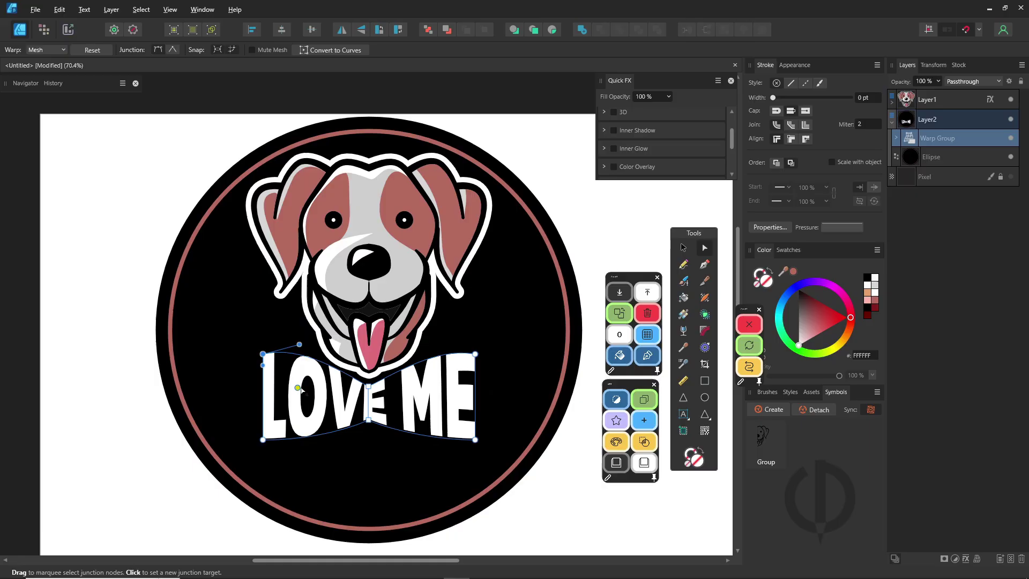
click(263, 440)
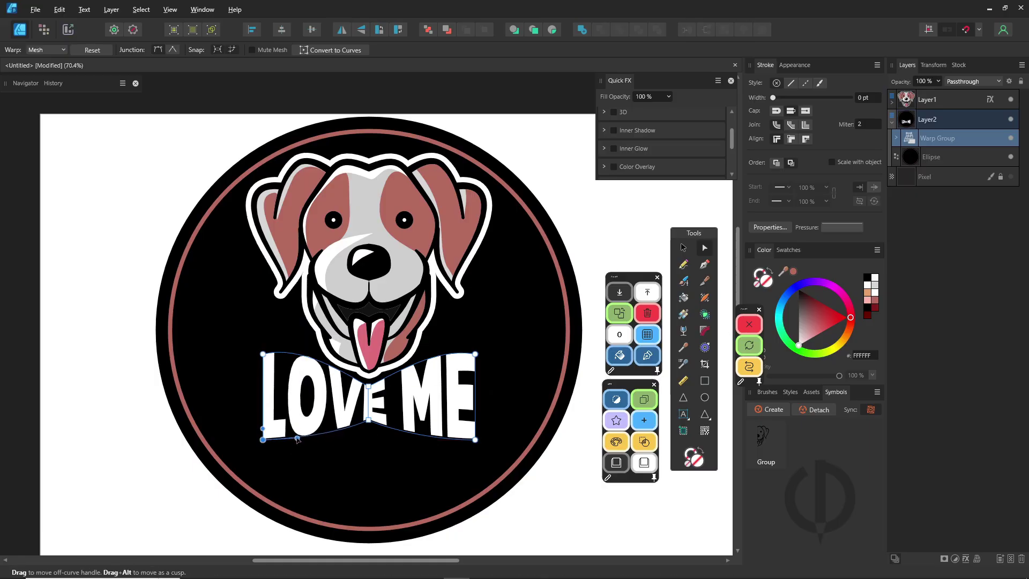
drag(298, 438, 298, 442)
Convert the warped LOVE ME text to curves, shrink it slightly and position it just beneath the chin
click(617, 267)
click(956, 137)
key(ctrl+Return)
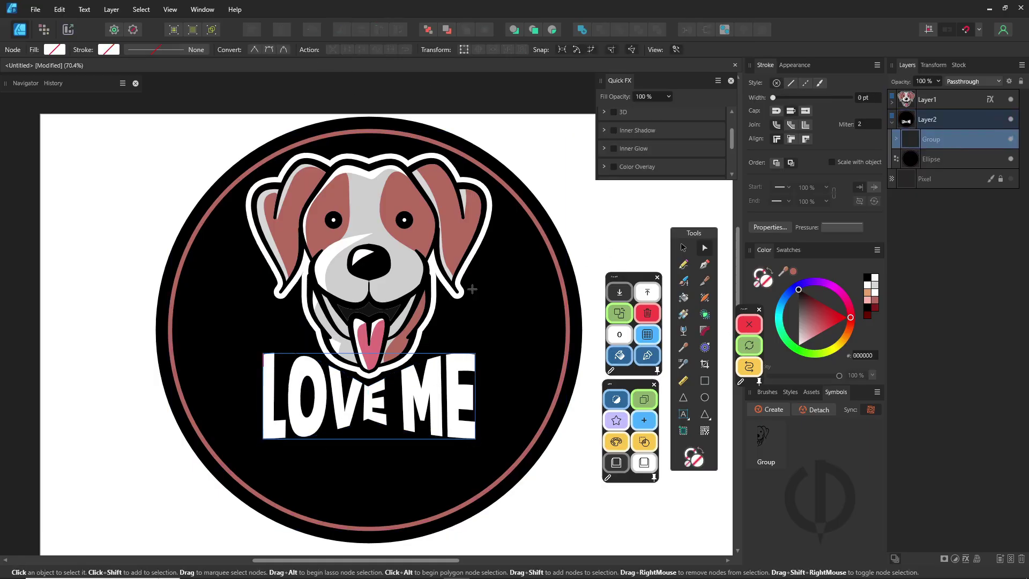
key(v)
drag(475, 439, 452, 429)
drag(433, 406, 432, 399)
click(592, 263)
scroll(362, 378, up, 6)
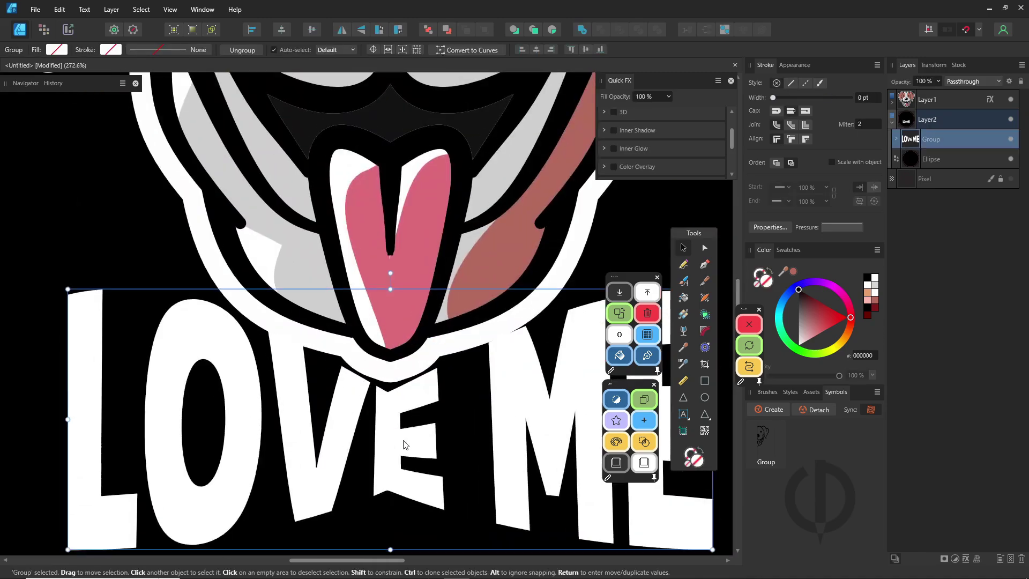
drag(403, 441, 402, 462)
Straighten the inner edge of the E in LOVE by deleting the extra nodes along its stem
double_click(387, 463)
double_click(386, 463)
key(a)
drag(382, 391, 372, 523)
key(Delete)
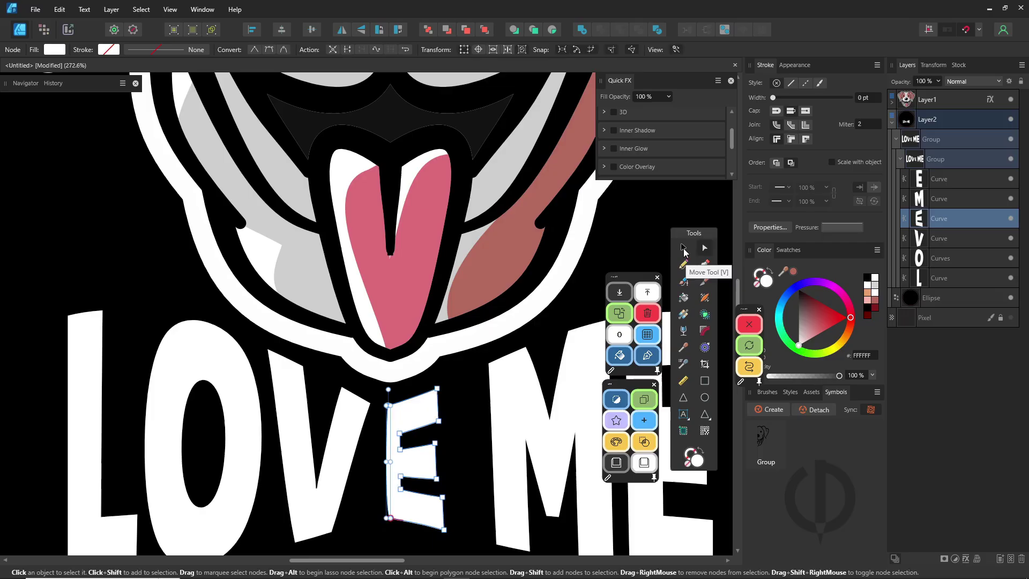
click(682, 247)
key(a)
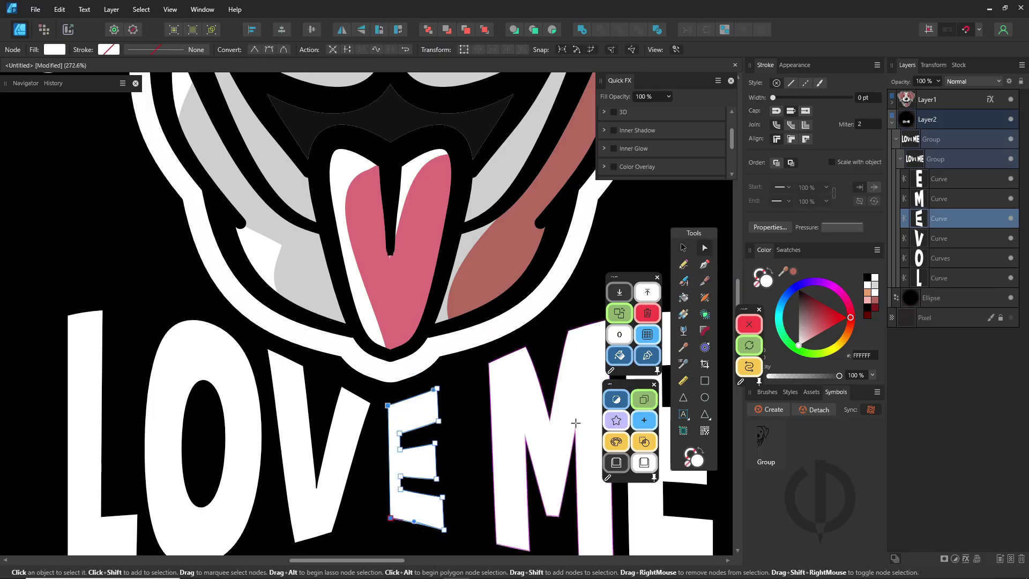
key(v)
click(599, 281)
key(ctrl+0)
click(406, 362)
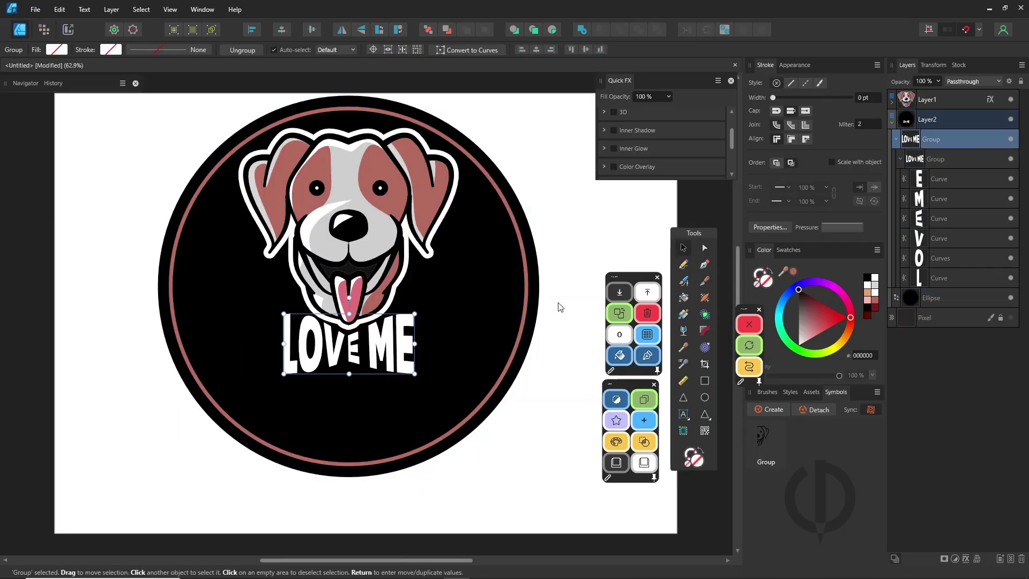
Draw a circle slightly smaller than the coloured ring and centre it on the emblem
key(m)
drag(175, 464, 498, 142)
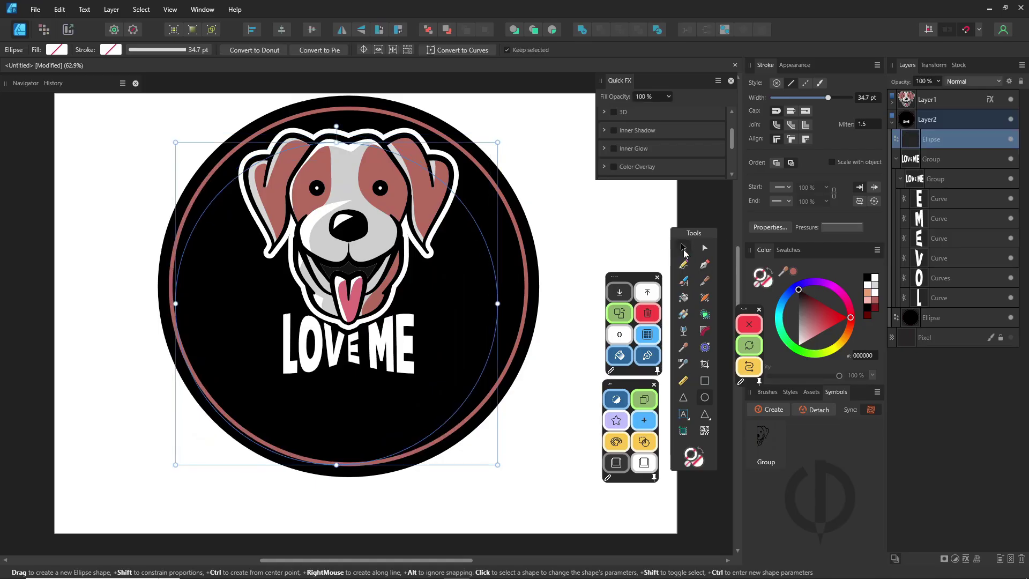
click(684, 248)
drag(456, 259, 467, 243)
Add the text LOVE MY DOG along the path of the new circle
text(tLOVE MY)
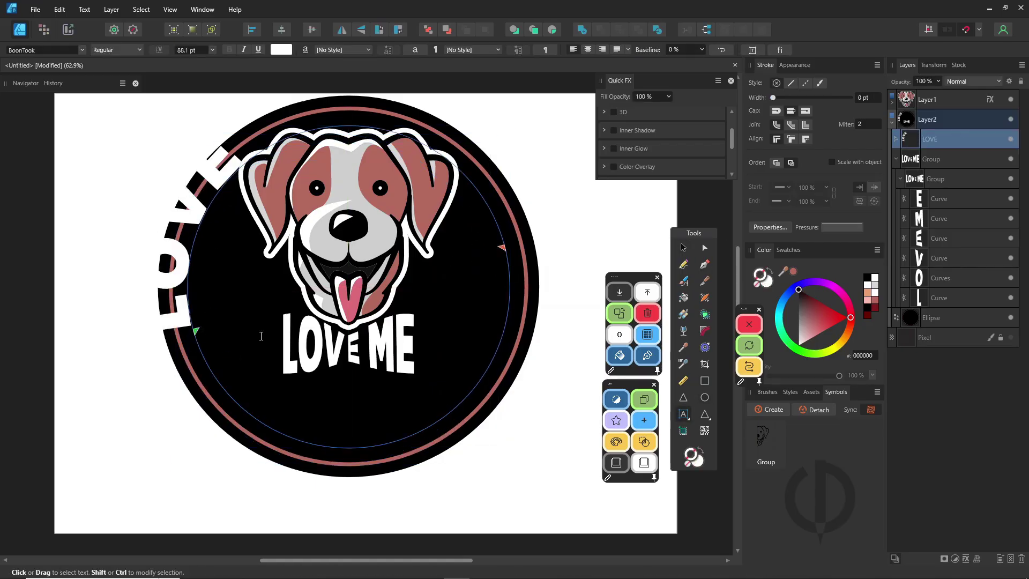
scroll(262, 336, up, 5)
key(Escape)
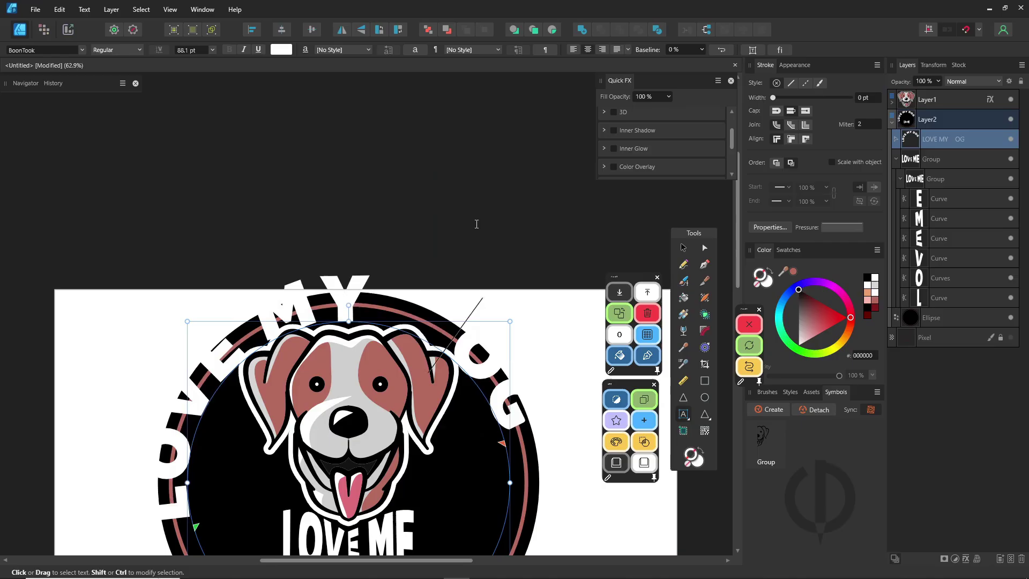
scroll(484, 216, down, 4)
scroll(485, 216, right, 1)
Adjust the path text's range, centre LOVE MY DOG at the crown of the circle and set its size to 64 pt
click(685, 415)
drag(471, 340, 475, 415)
click(212, 50)
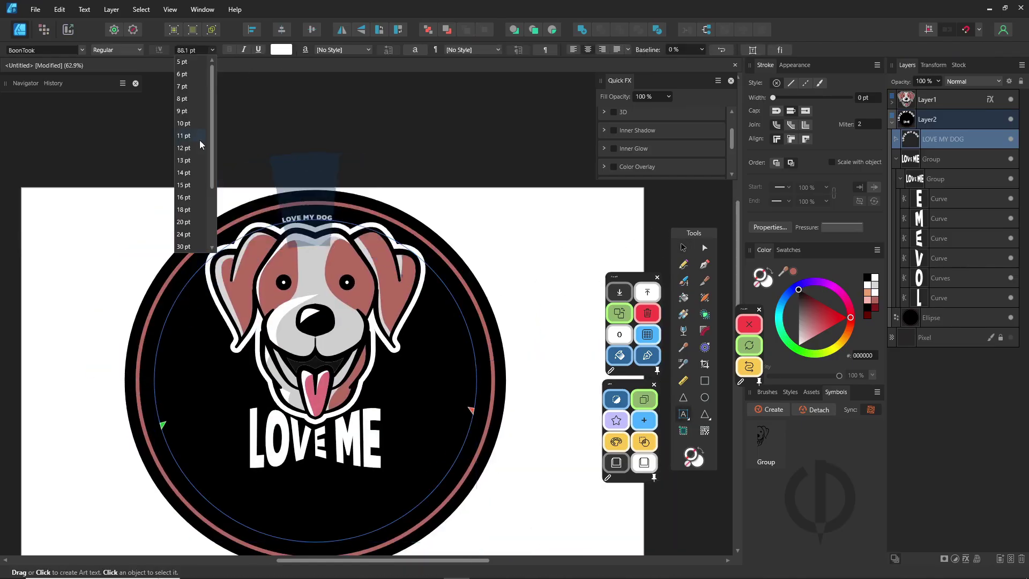
click(195, 209)
key(Escape)
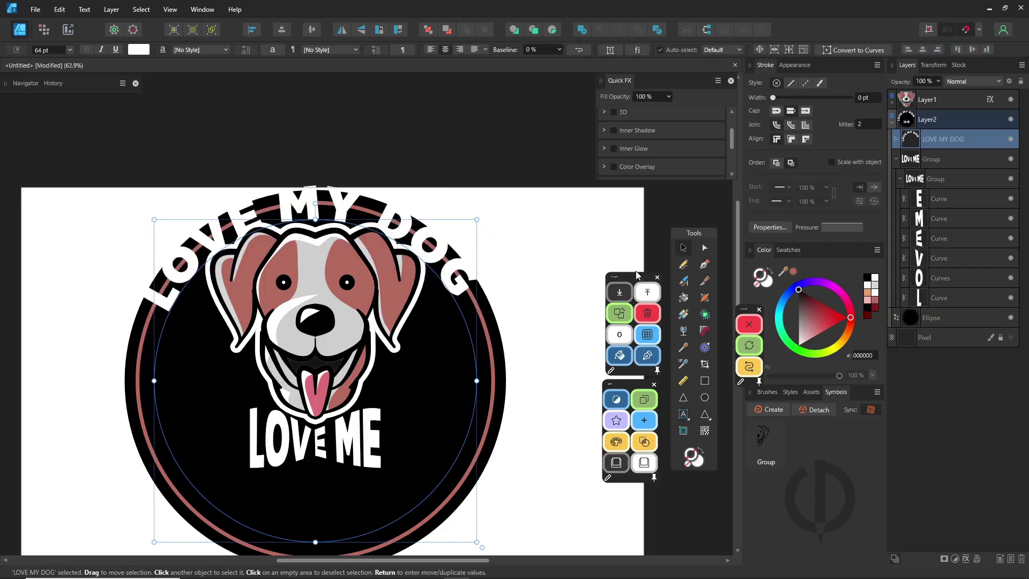
click(583, 50)
click(583, 49)
click(582, 50)
Try to move LOVE MY DOG to the circle's lower half by shifting its path start, and undo the change
click(684, 414)
drag(158, 418, 476, 410)
scroll(450, 435, down, 1)
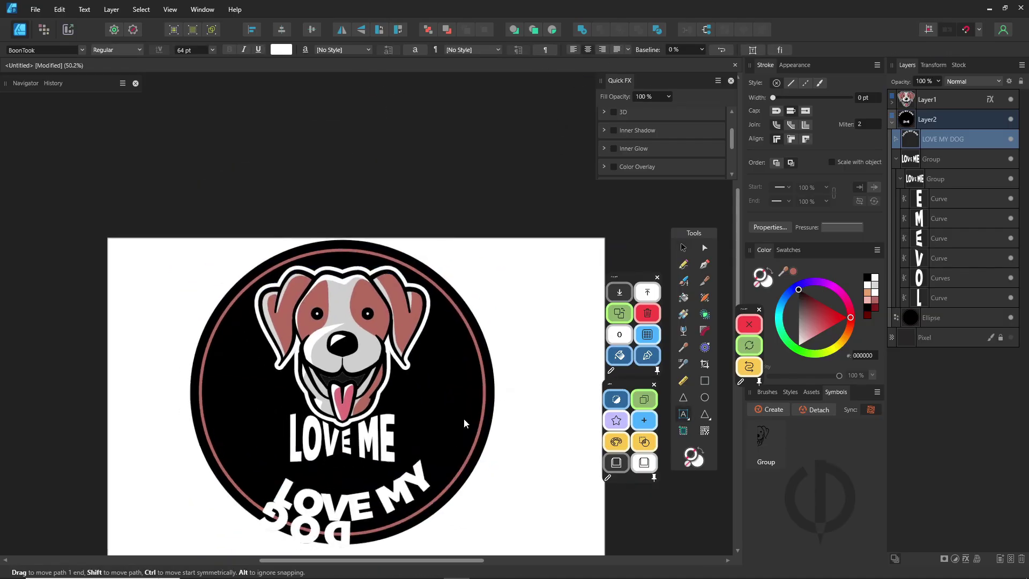
key(ctrl+z)
key(ctrl+z)
Set LOVE MY DOG along the inside of the circle's lower half and set its baseline to -14 %
drag(213, 421, 472, 391)
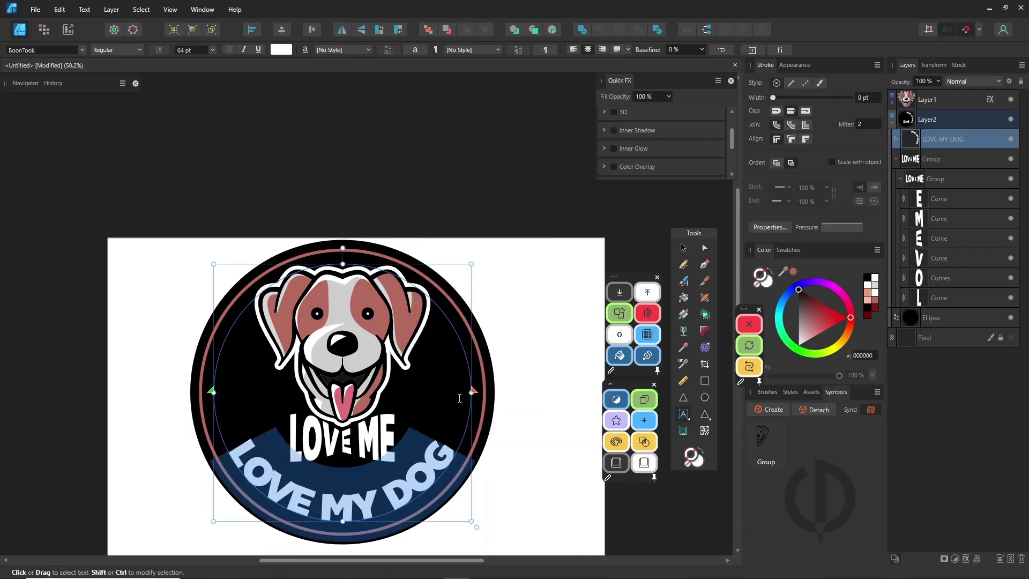
click(702, 51)
drag(701, 62, 696, 62)
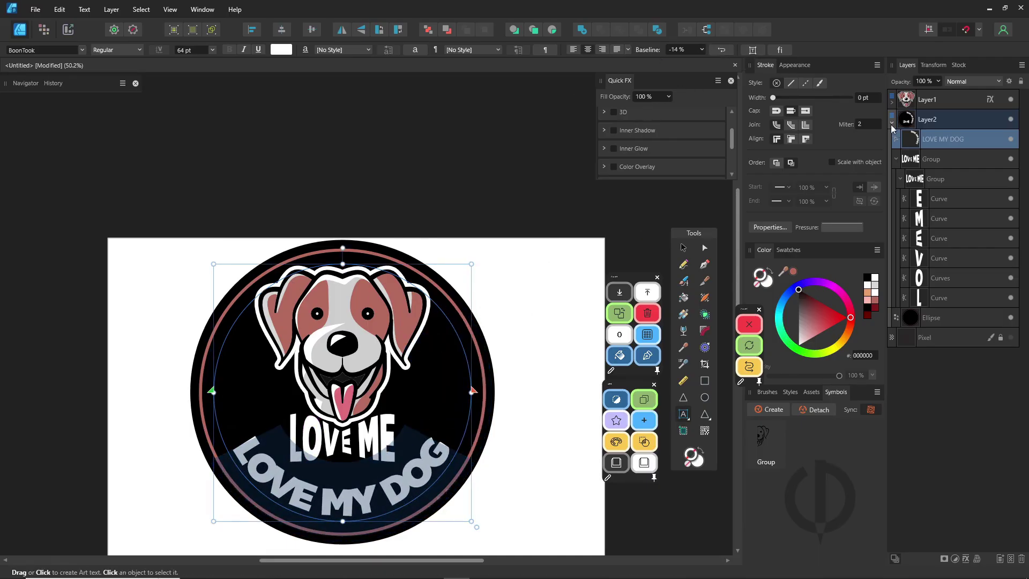
Move the dog layer and the LOVE ME lettering up slightly together
click(892, 123)
click(935, 100)
click(893, 123)
click(931, 161)
click(901, 179)
ctrl+click(936, 100)
click(683, 247)
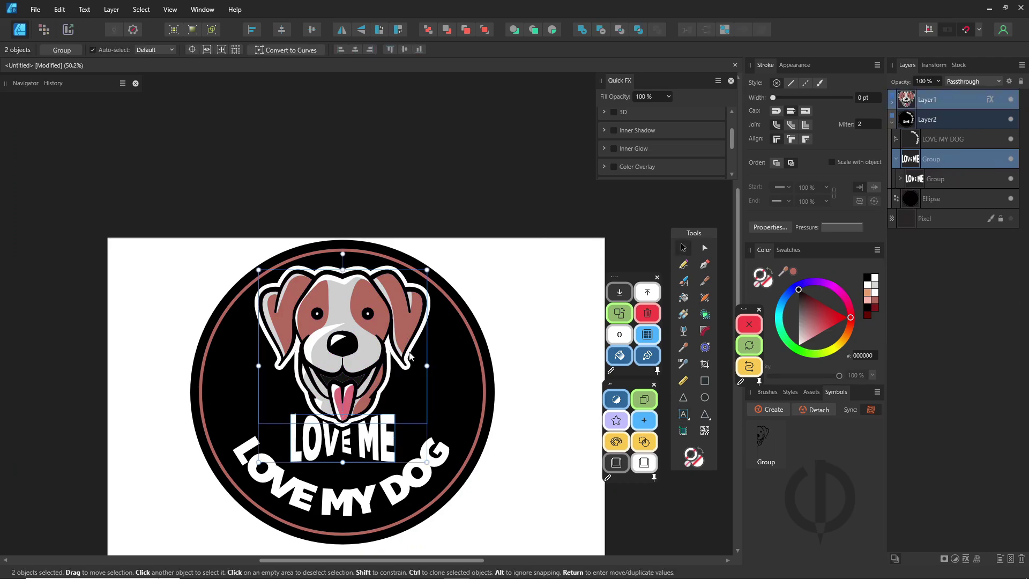
drag(409, 357, 409, 353)
key(ctrl+d)
key(ctrl+d)
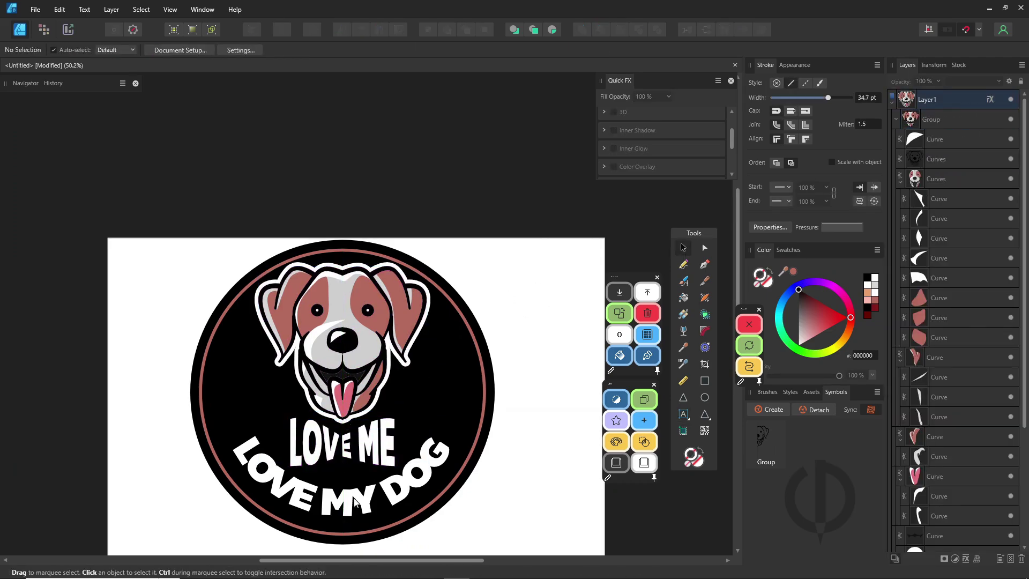
Widen the gaps between the words of LOVE MY DOG with extra spaces
click(411, 493)
double_click(320, 501)
click(385, 496)
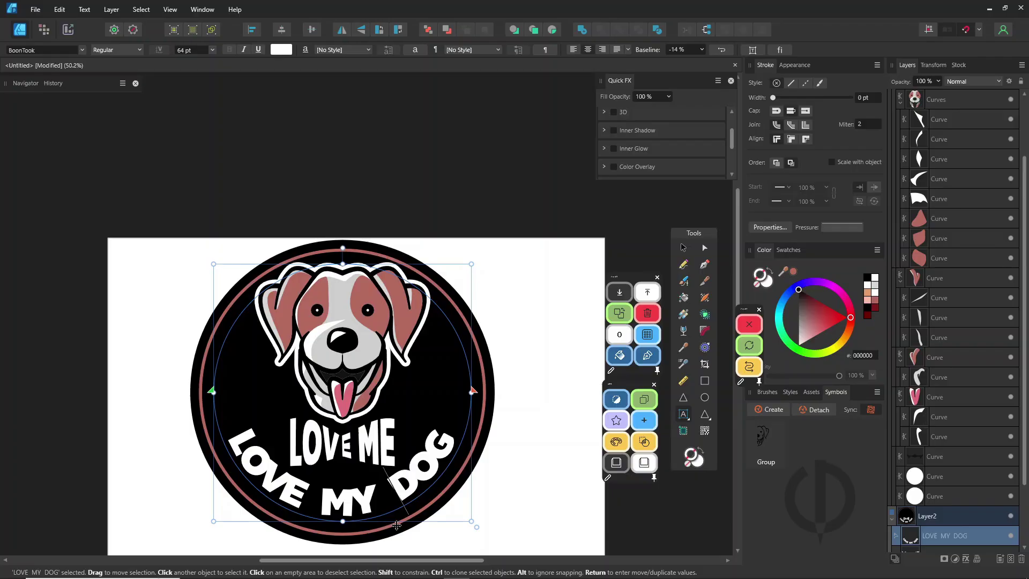
Try drawing a white freehand paw pad beside the dog's cheek with the Pencil tool, and delete it
key(n)
scroll(384, 293, up, 3)
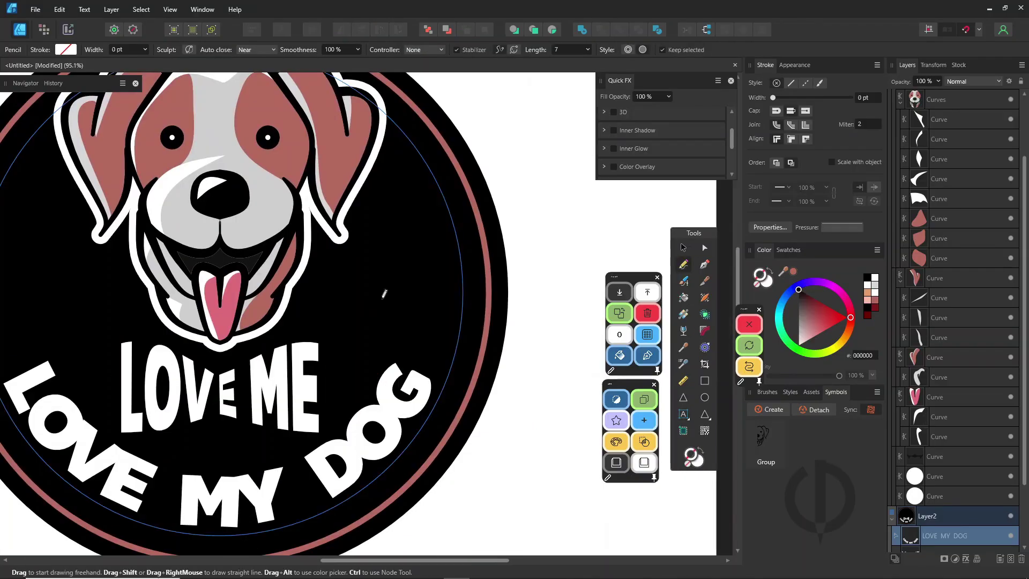
drag(364, 309, 362, 313)
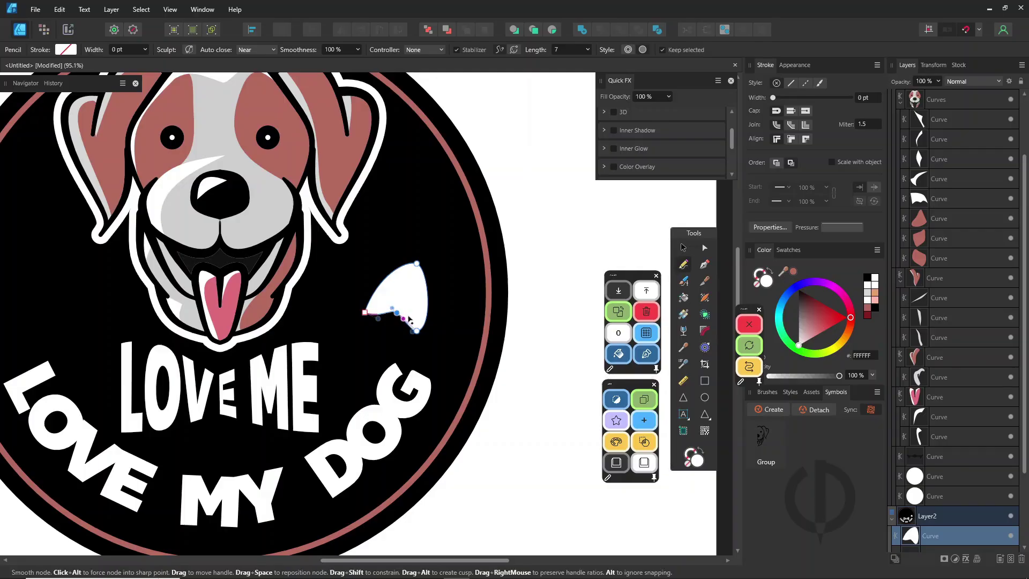
scroll(406, 256, up, 5)
scroll(434, 276, down, 5)
key(Delete)
Draw a four-point paw pad beside the dog's cheek with the Pen tool, round its corners and fill it white
key(p)
click(370, 322)
click(439, 272)
click(447, 344)
click(417, 321)
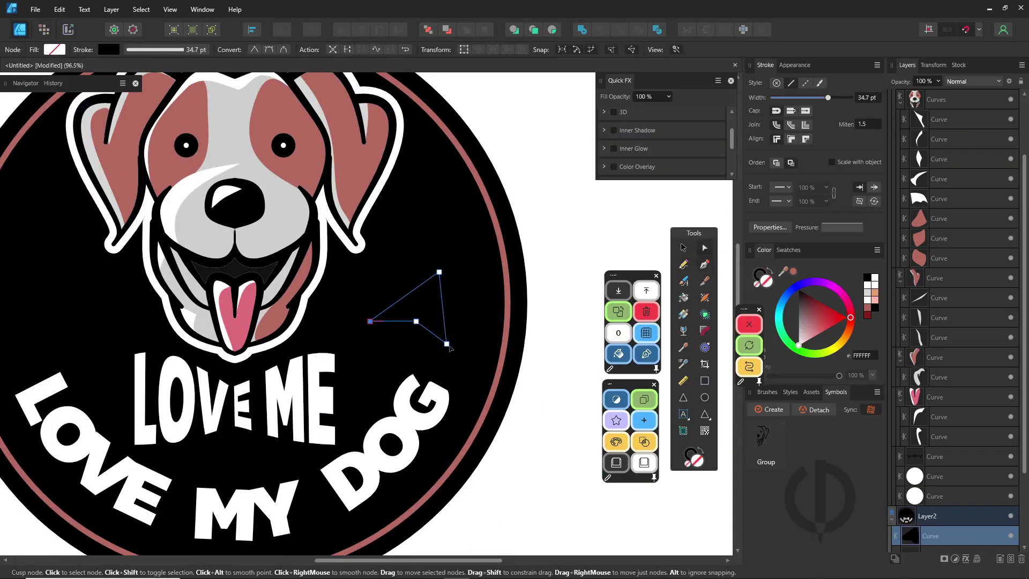
drag(472, 373, 359, 247)
mouse_move(378, 332)
mouse_down()
mouse_move(411, 324)
mouse_move(450, 351)
mouse_up()
key(shift+x)
drag(365, 324, 362, 319)
click(395, 341)
Draw a white oval toe above the paw pad and duplicate it into two more toes fanned around the pad
click(704, 397)
drag(386, 275, 411, 238)
key(v)
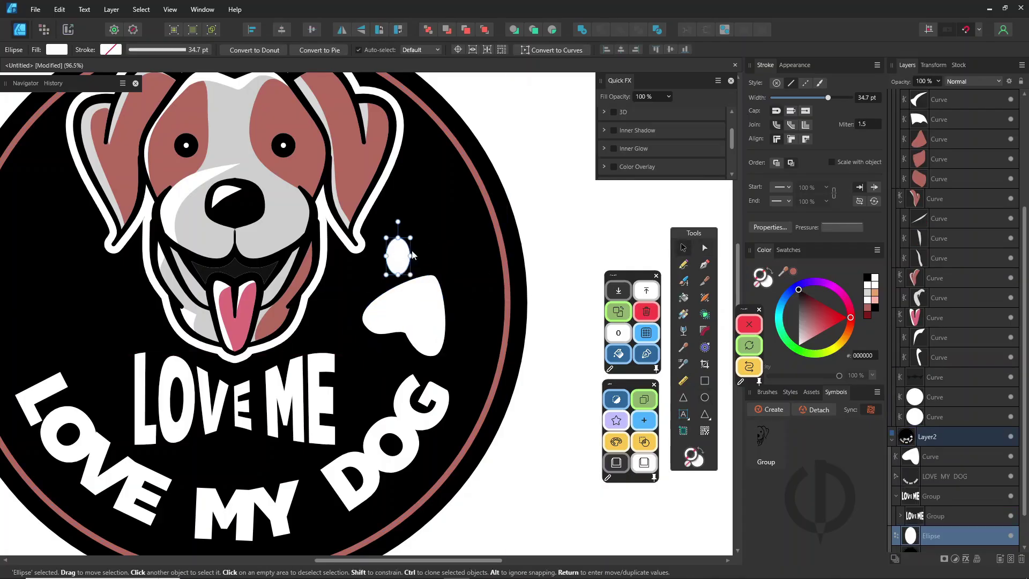
key(ctrl+j)
key(ctrl+j)
drag(485, 260, 488, 268)
Lock the LOVE MY DOG text and add a smaller fourth toe at the outer side of the paw
click(401, 265)
key(ctrl+l)
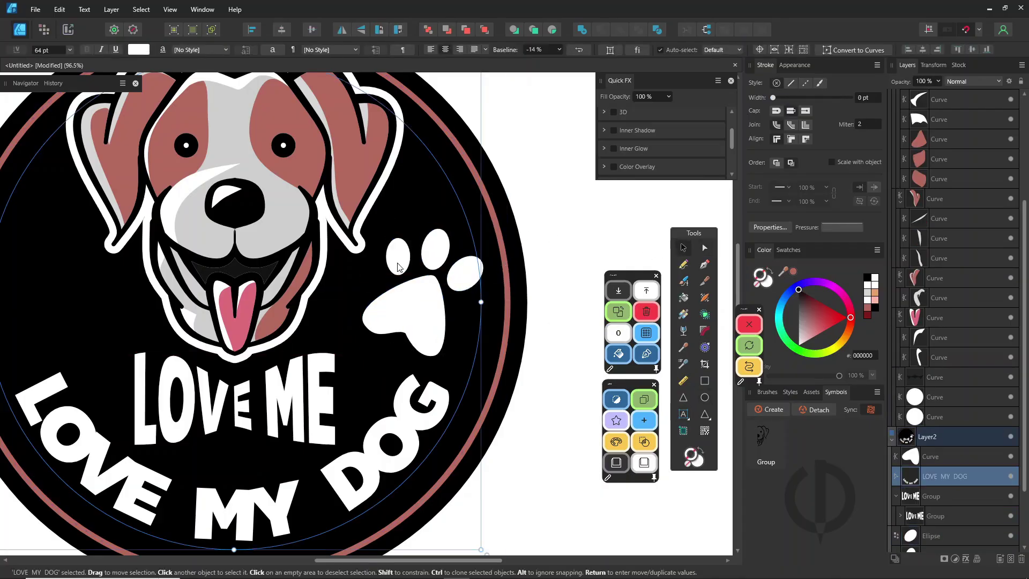
drag(401, 266, 472, 318)
drag(469, 274, 501, 299)
Delete the pen-drawn pad and replace it with a tilted white heart shape beneath the toes
click(412, 311)
drag(363, 356, 379, 340)
drag(410, 309, 441, 338)
key(Delete)
click(708, 417)
click(730, 384)
key(v)
drag(411, 266, 354, 339)
Lock the black background circle and group the heart pad and four toes into one paw print
click(389, 222)
key(ctrl+l)
drag(370, 214, 497, 347)
key(ctrl+g)
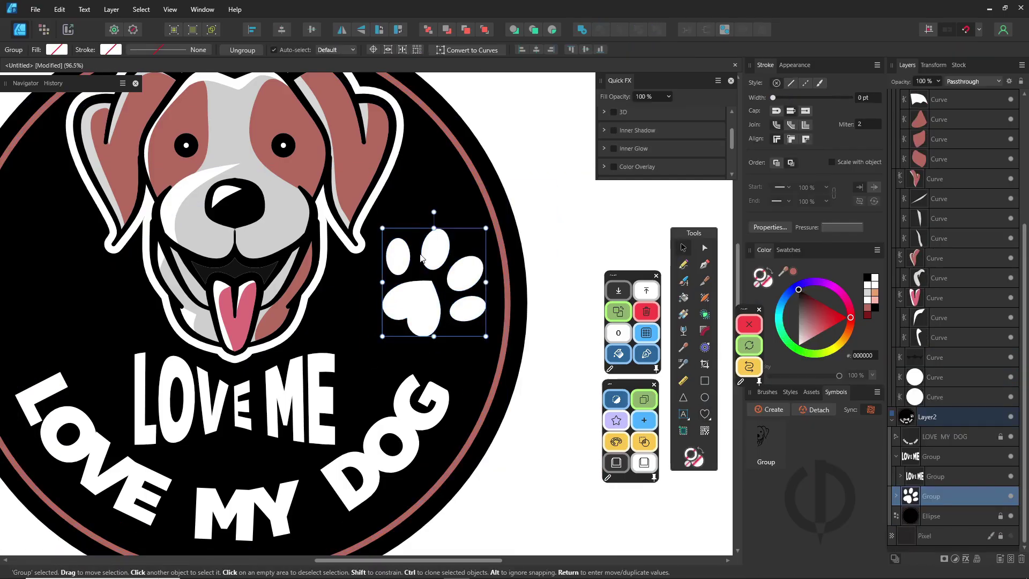
Adjust the toe and pad spacing, shrink the paw print and tilt it beside the dog's cheek
double_click(435, 250)
drag(435, 250, 433, 253)
drag(413, 308, 402, 326)
drag(475, 249, 458, 266)
drag(413, 310, 415, 299)
scroll(562, 256, down, 3)
drag(465, 246, 473, 242)
Duplicate the paw print to the opposite side of the dog and flip the copy horizontally
mouse_move(462, 292)
mouse_down()
mouse_move(234, 287)
mouse_move(240, 294)
mouse_up()
click(342, 30)
shift+click(456, 292)
Draw a closed tapering ribbon shape with a notched end beside the circle and set its stroke width to 0 pt
click(704, 264)
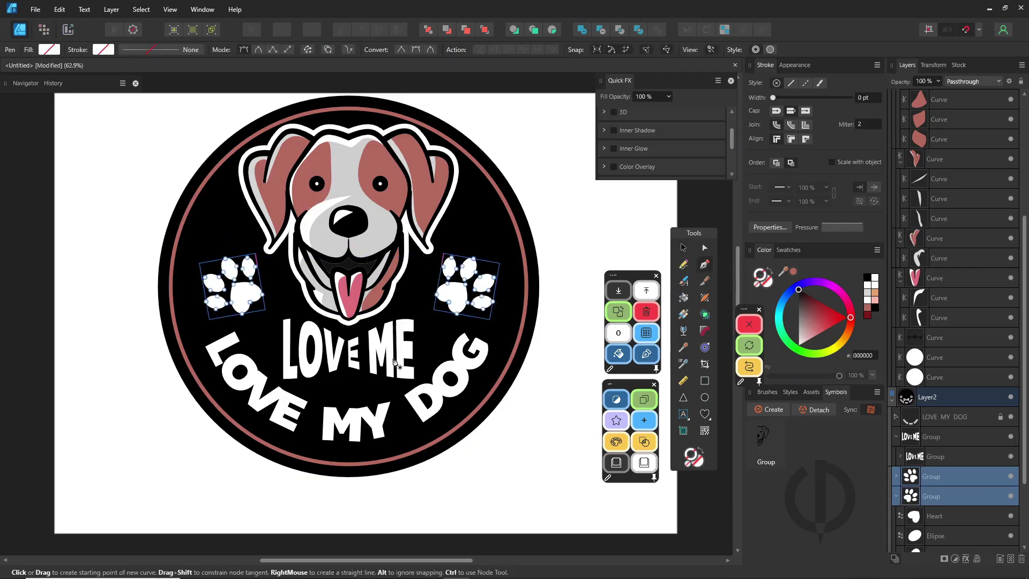
click(474, 388)
click(588, 358)
click(475, 353)
drag(827, 98, 773, 98)
click(493, 367)
click(475, 388)
key(v)
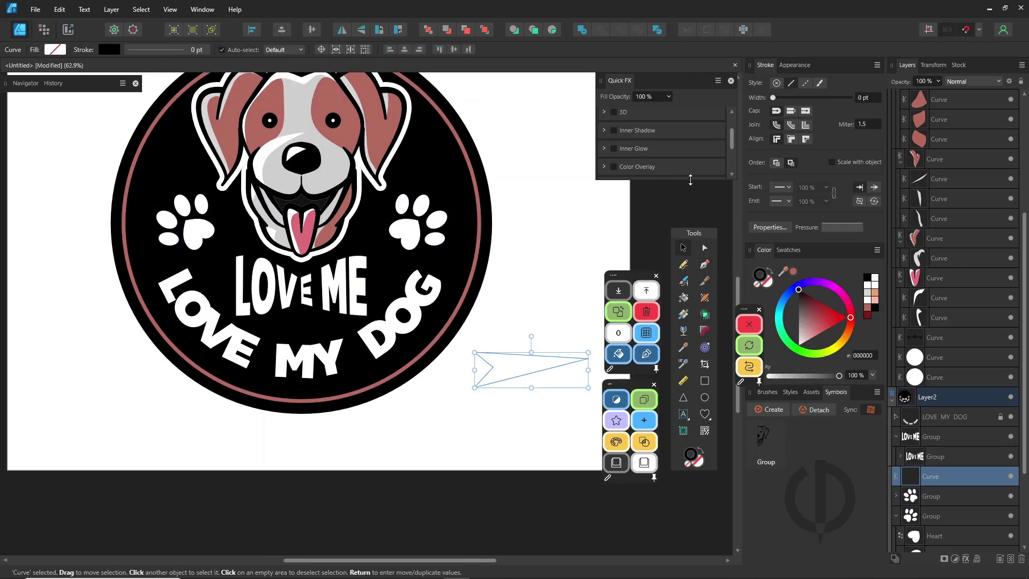
Fill the ribbon shape with the picked brownish red and bend it into a curve with a warp
click(794, 271)
click(977, 559)
click(971, 504)
click(144, 50)
drag(149, 63, 156, 62)
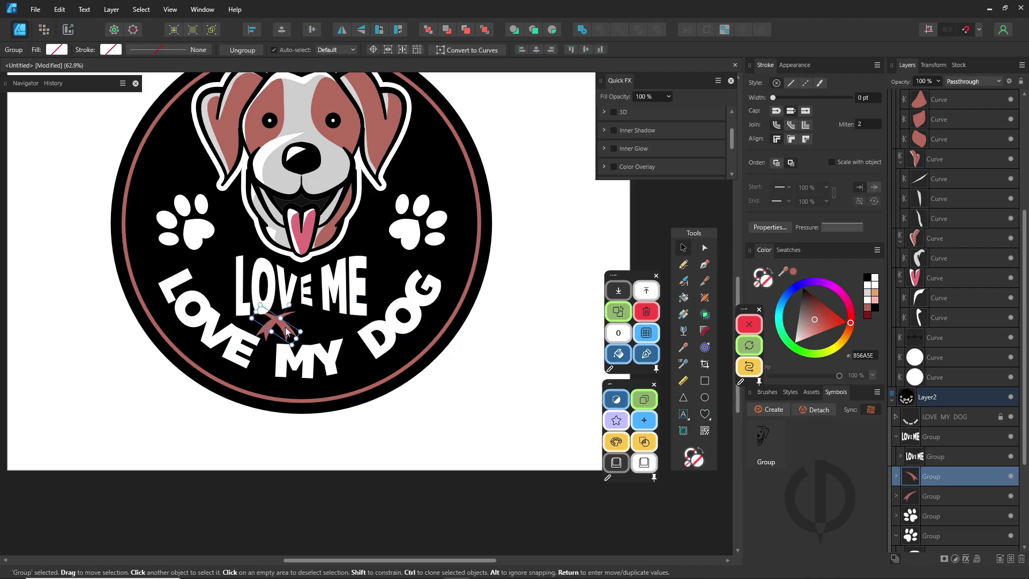
Place the mirrored ribbon tail opposite the first one below LOVE ME and group the two
drag(286, 331, 338, 330)
shift+click(932, 498)
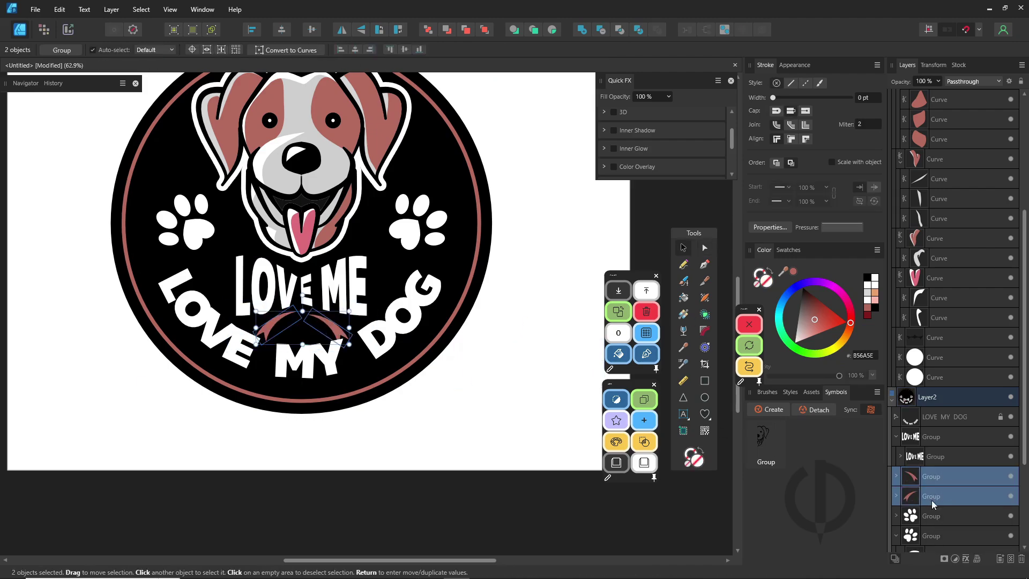
key(ctrl+g)
Unlock the LOVE MY DOG text and shift its baseline so it sits slightly nearer the ring
click(945, 417)
click(1000, 417)
key(t)
click(702, 50)
drag(729, 63, 712, 63)
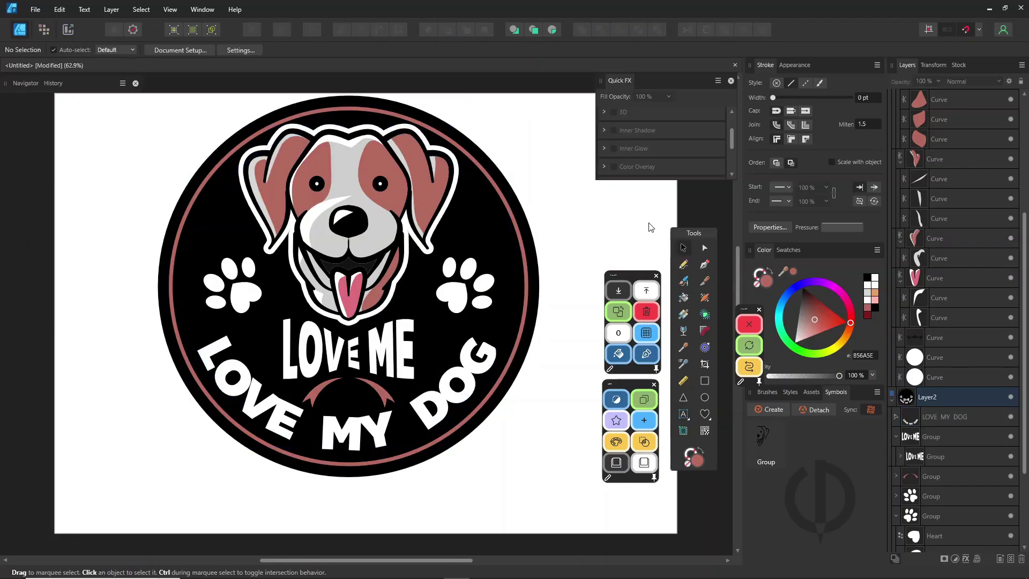
Group the whole emblem and centre it vertically on the page
key(ctrl+a)
key(ctrl+g)
key(ctrl+d)
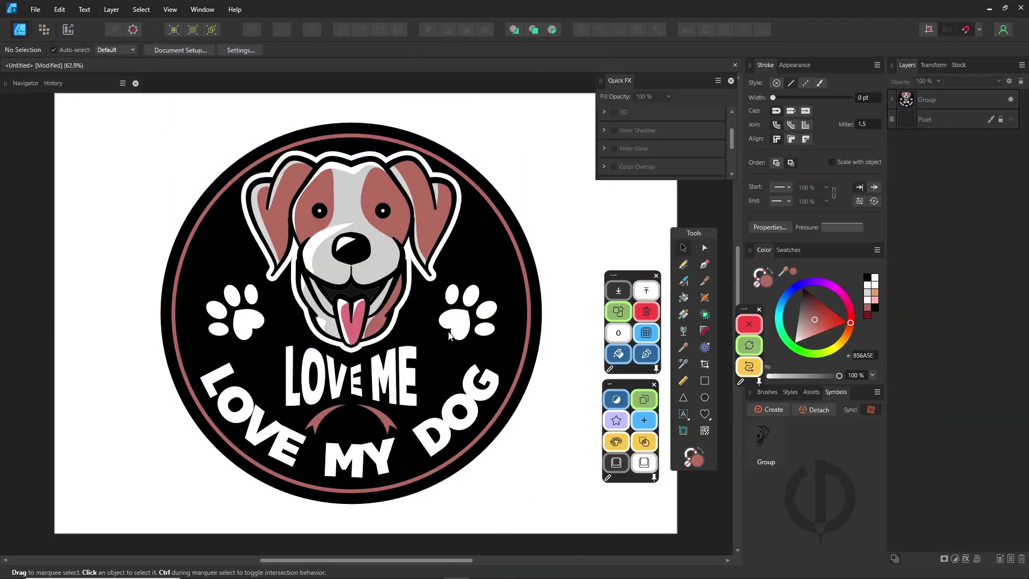
Move the two paw prints slightly lower beside the dog's face and group them
double_click(465, 399)
click(949, 220)
shift+click(951, 241)
key(v)
drag(469, 328, 469, 336)
key(ctrl+g)
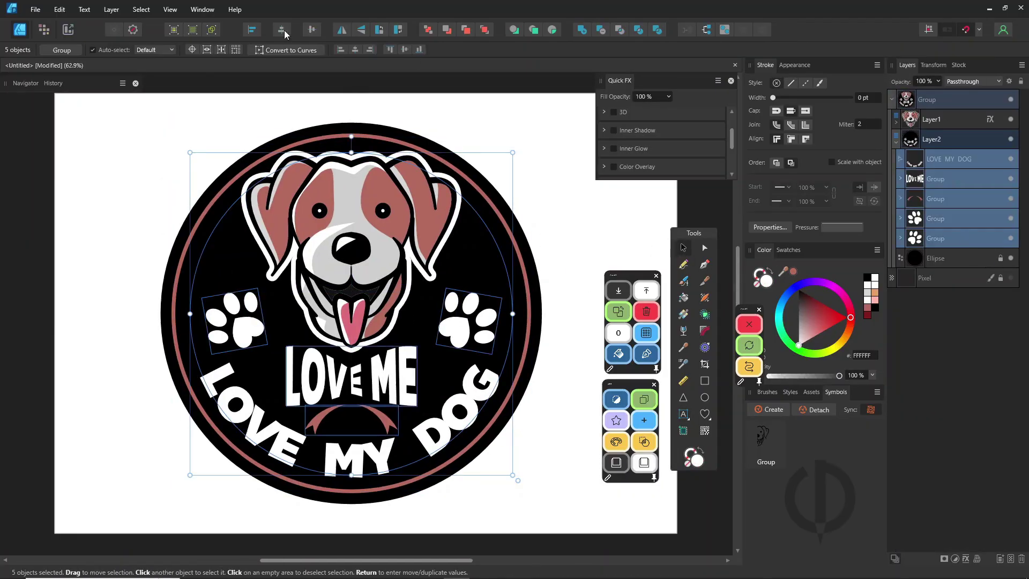
click(584, 233)
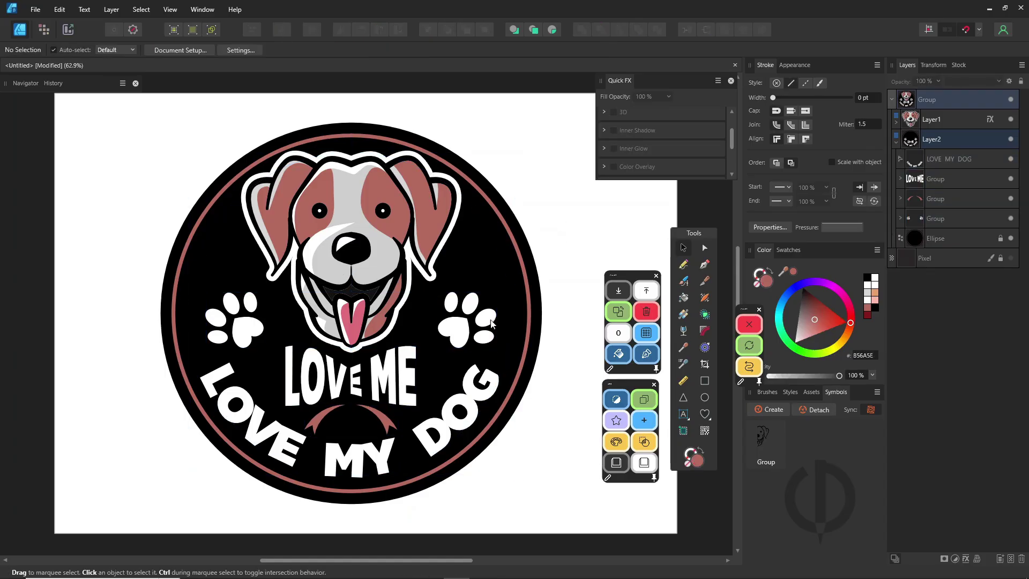
Give Layer2 the same white outline effect as the dog's layer so it surrounds the round emblem
scroll(491, 324, down, 1)
click(445, 316)
click(557, 217)
click(473, 339)
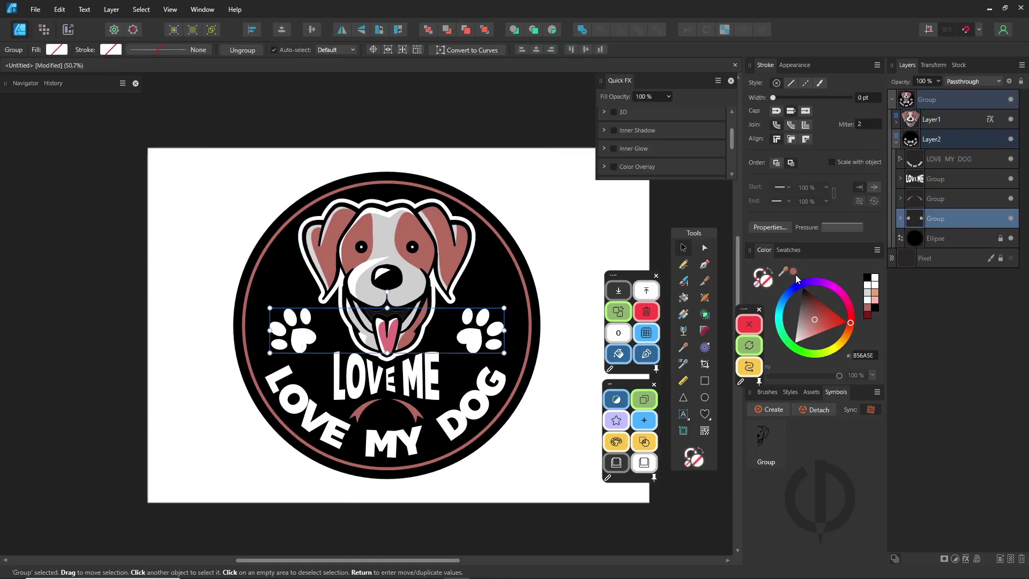
click(553, 250)
key(ctrl+z)
click(896, 143)
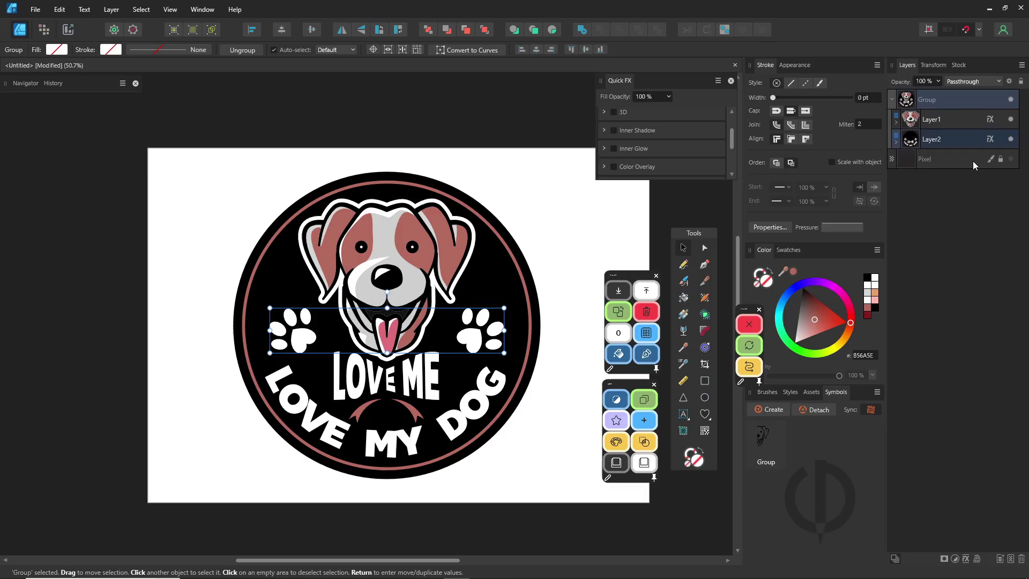
Place the stock photo of a person in a black T-shirt over the page and order it behind the emblem
click(959, 65)
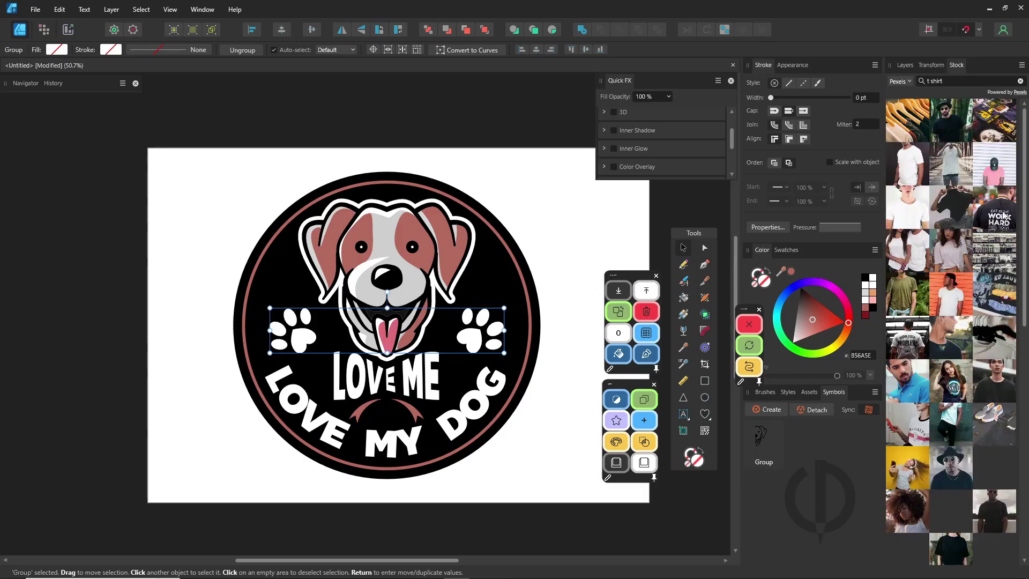
scroll(1000, 225, down, 5)
drag(991, 336, 218, 283)
click(905, 65)
click(646, 290)
drag(383, 240, 561, 279)
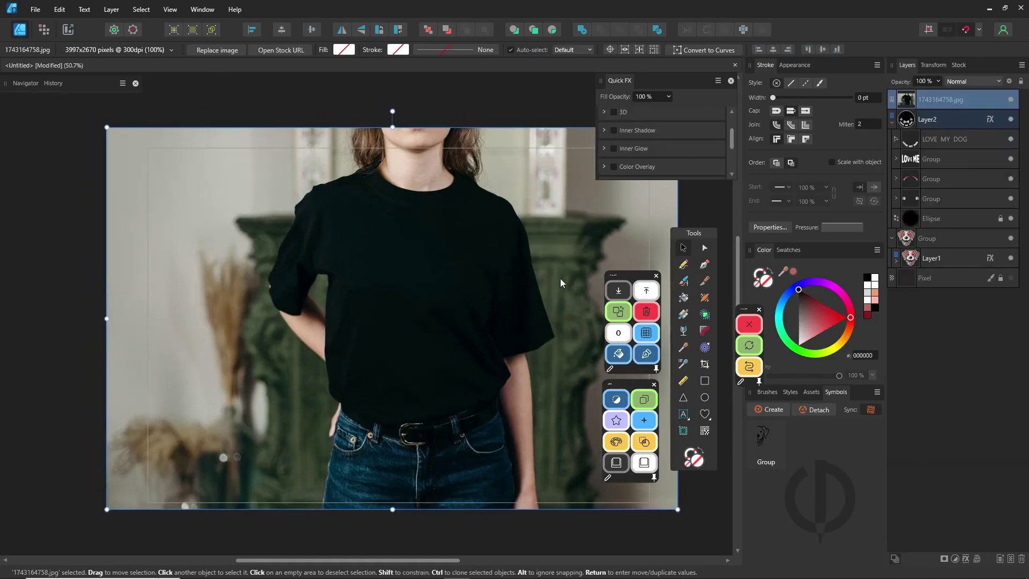
click(892, 124)
drag(941, 99, 941, 128)
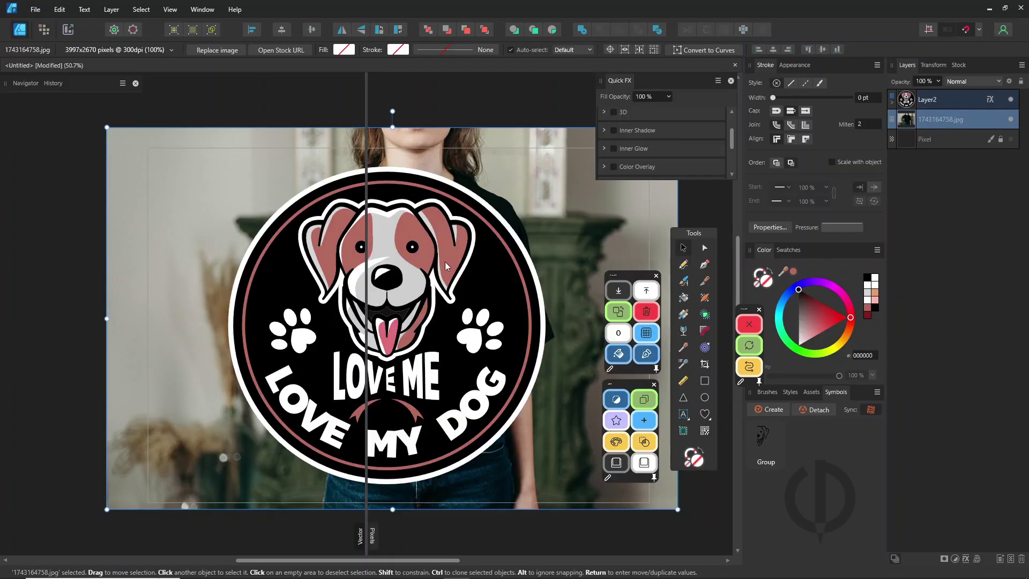
Try to scale the whole emblem down over the T-shirt photo
click(930, 100)
scroll(440, 289, down, 3)
drag(499, 221, 429, 285)
key(ctrl+z)
Convert the LOVE MY DOG path text in Layer2 to curves
click(892, 102)
click(946, 159)
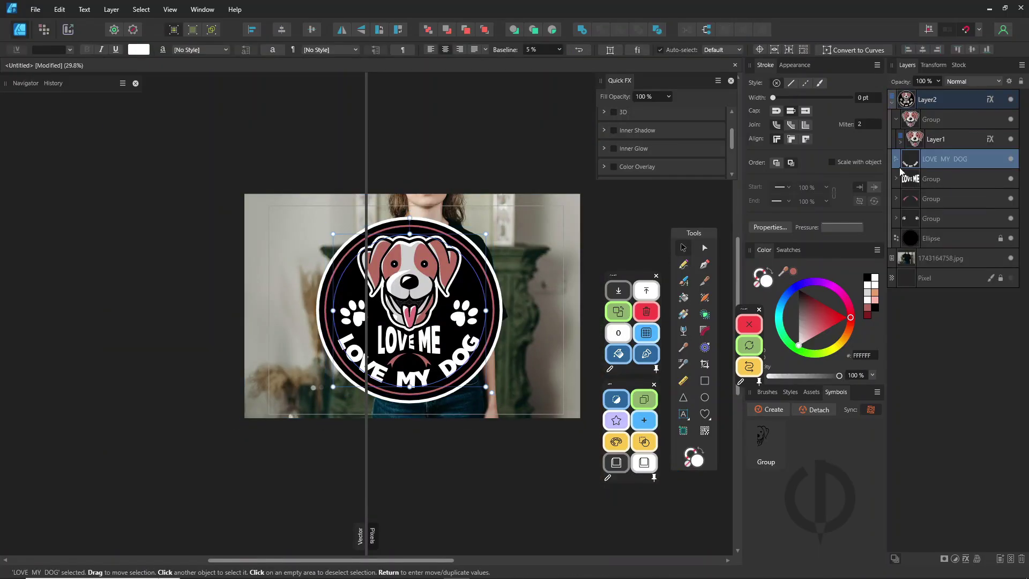
click(854, 50)
Scale the emblem down onto the chest of the T-shirt and hide its black background ellipse
click(935, 119)
click(933, 101)
drag(495, 224, 420, 300)
drag(411, 320, 521, 251)
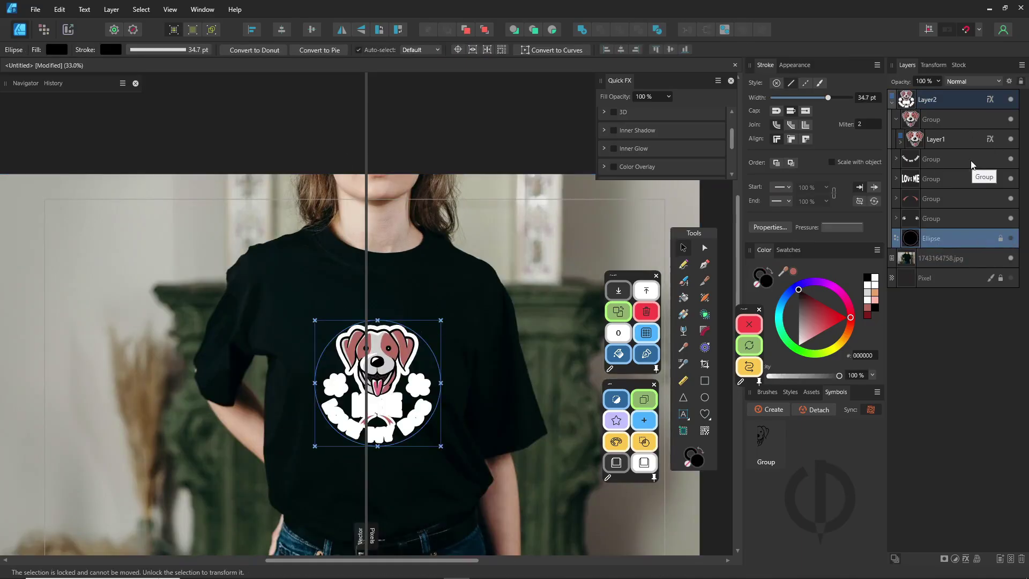
Move the outline effect from Layer2 onto the hidden background ellipse
click(991, 101)
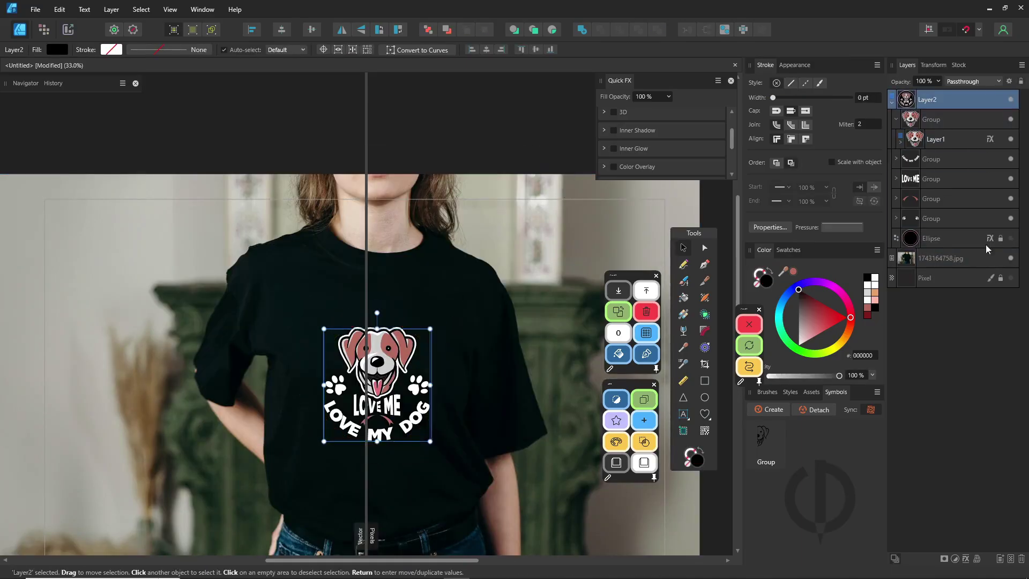
click(981, 256)
key(ctrl+0)
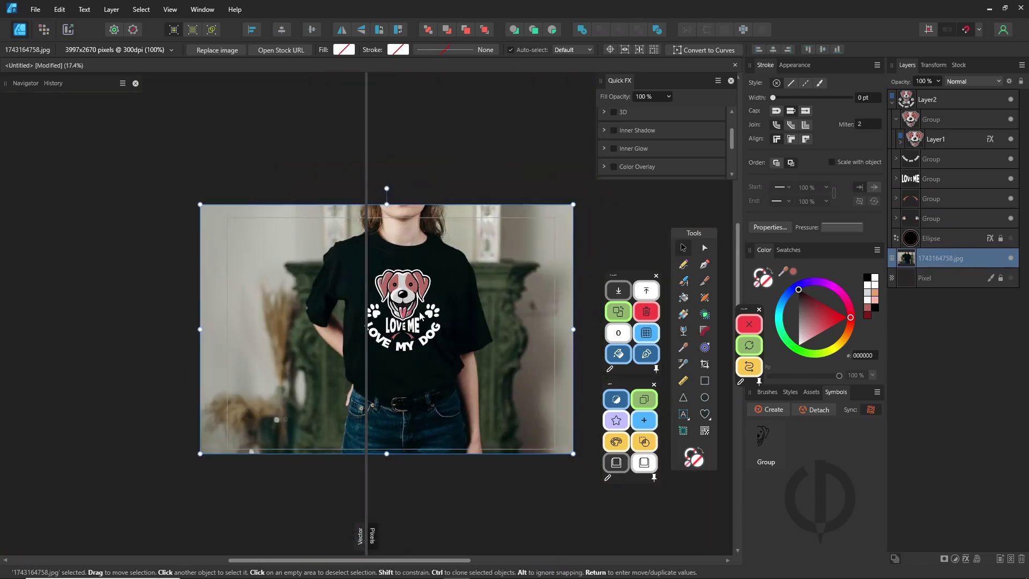
scroll(444, 260, up, 3)
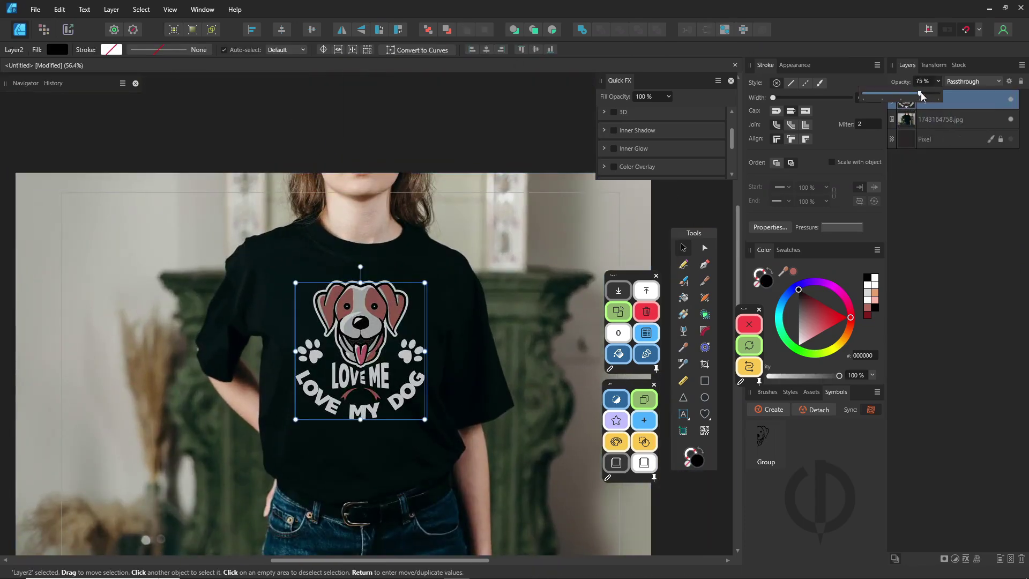